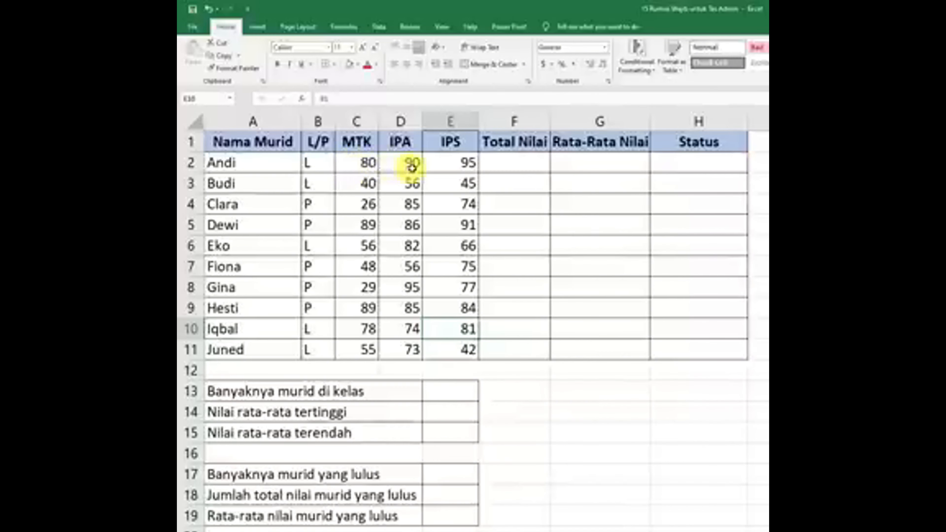
Calculate the first student's Total Nilai in F2 with a SUM formula over C2:E2
{"action": "left_click", "coordinate": [511, 167]}
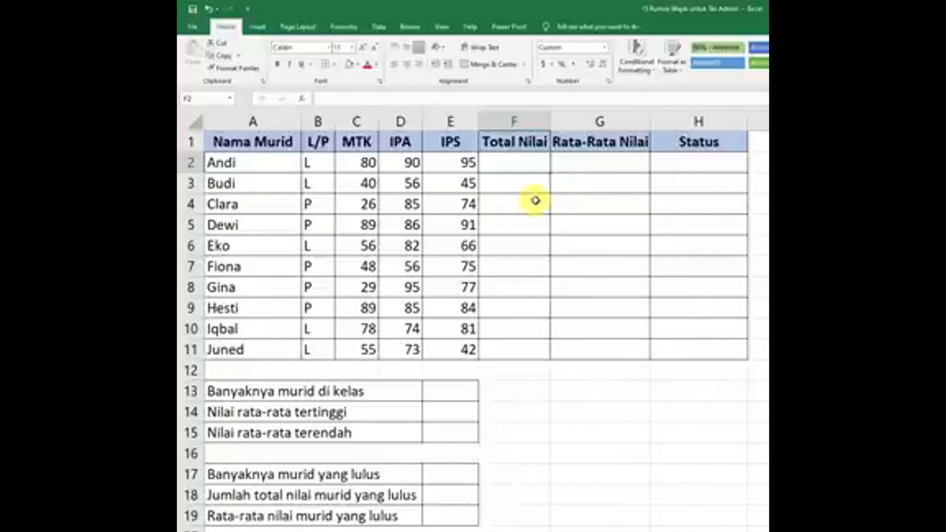
{"action": "type", "text": "="}
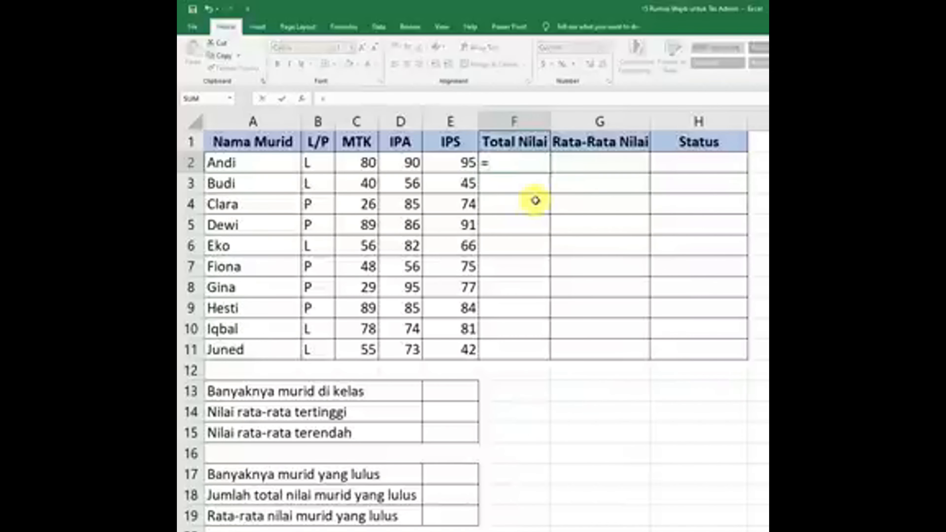
{"action": "type", "text": "sum("}
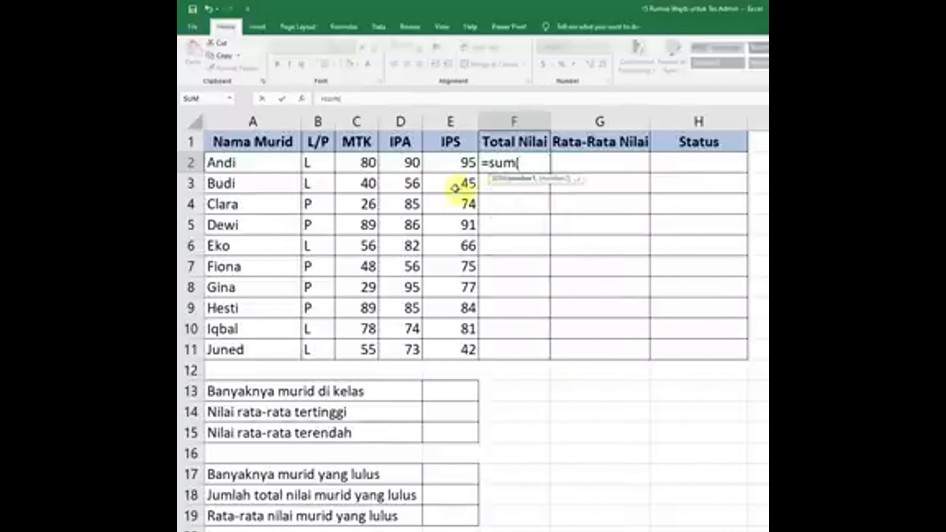
{"action": "left_click_drag", "start_coordinate": [363, 162], "coordinate": [436, 167]}
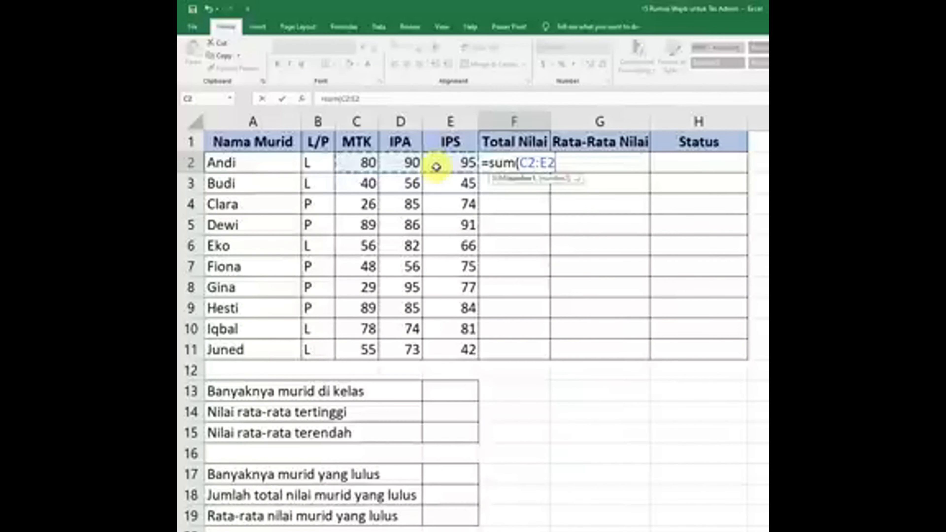
{"action": "key", "text": "Return"}
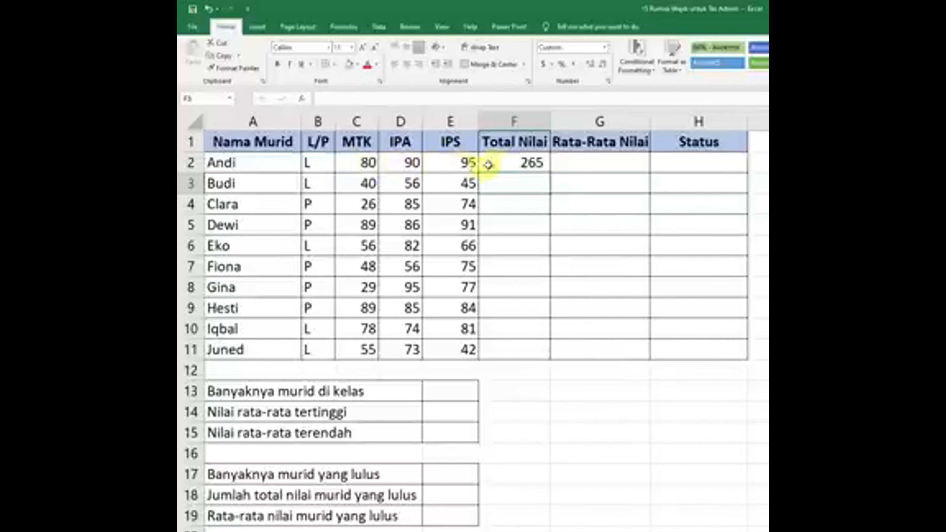
Fill the SUM formula from F2 down to F11 and check the copied formula's references in F3
{"action": "left_click", "coordinate": [518, 164]}
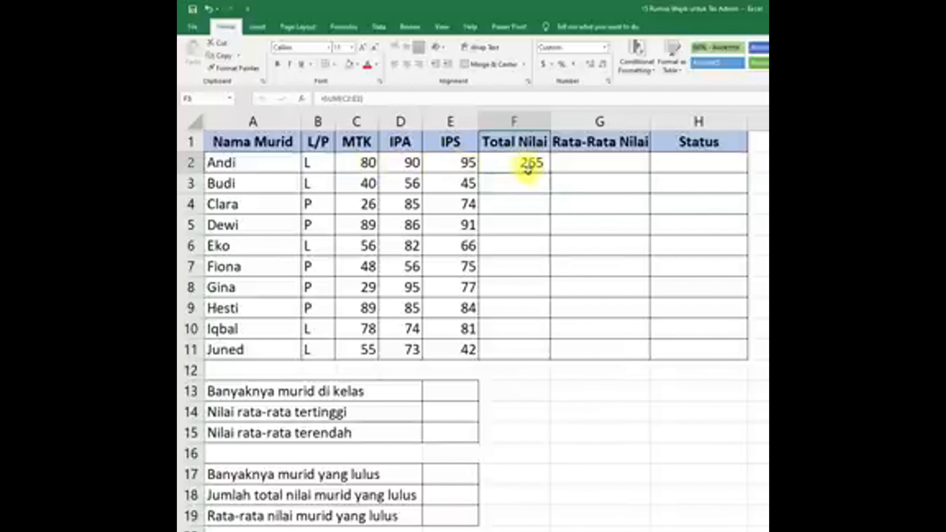
{"action": "left_click", "coordinate": [536, 186]}
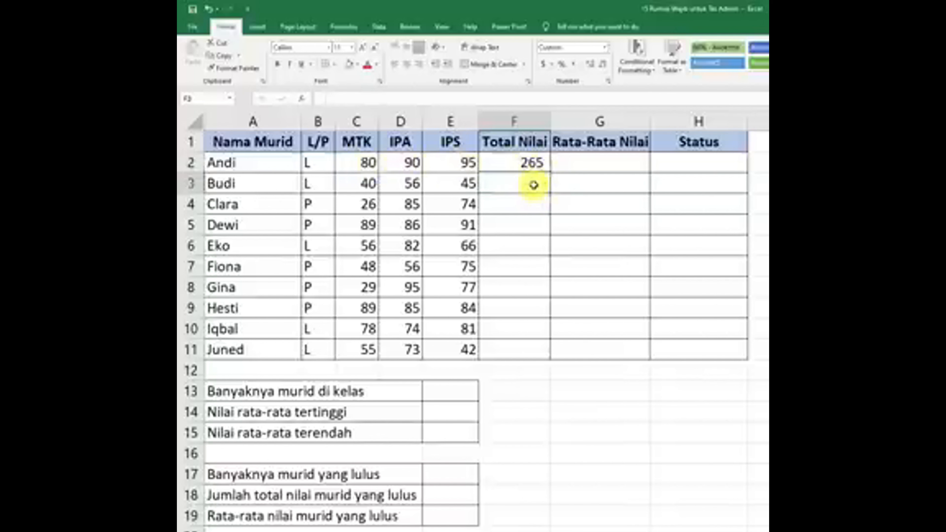
{"action": "left_click", "coordinate": [528, 170]}
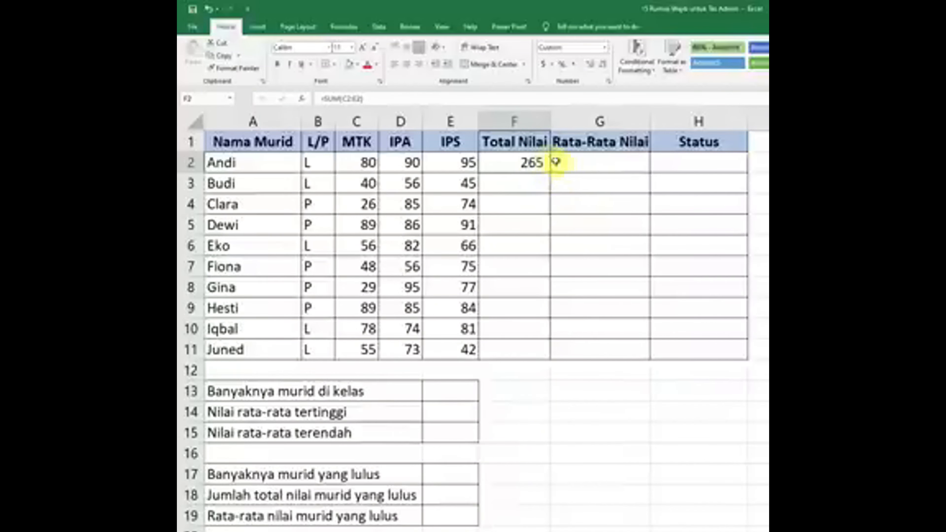
{"action": "left_click_drag", "start_coordinate": [550, 173], "coordinate": [549, 346]}
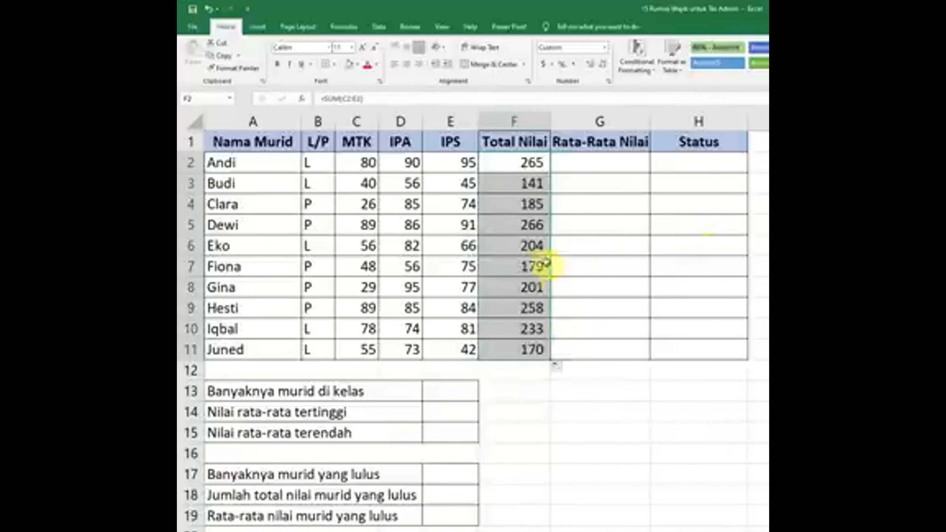
{"action": "left_click", "coordinate": [533, 191]}
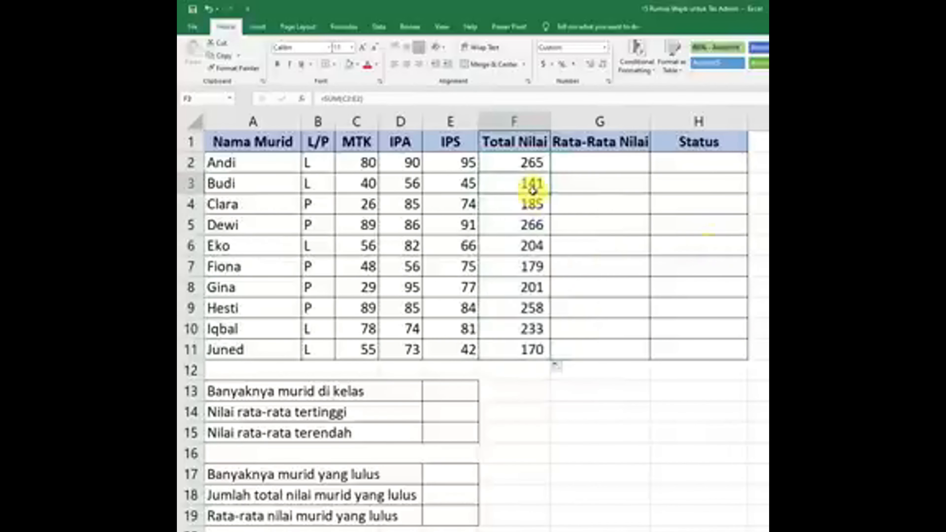
{"action": "double_click", "coordinate": [531, 190]}
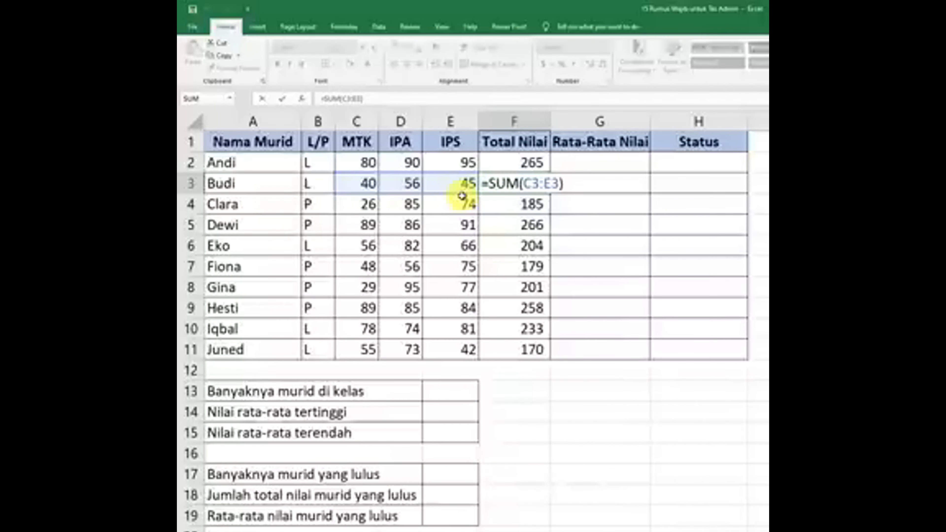
{"action": "key", "text": "Return"}
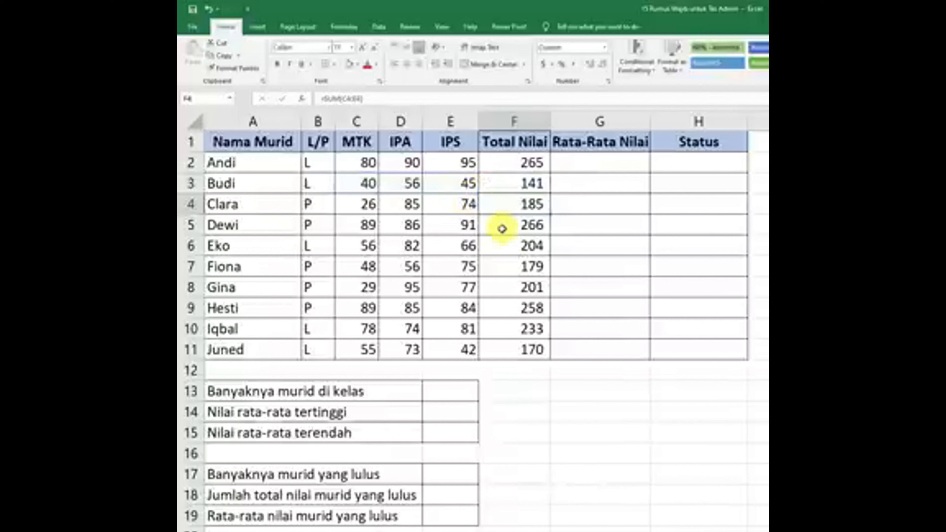
Calculate Rata-Rata Nilai in G2 with an AVERAGE formula over C2:E2 and fill it down to G11
{"action": "left_click", "coordinate": [628, 162]}
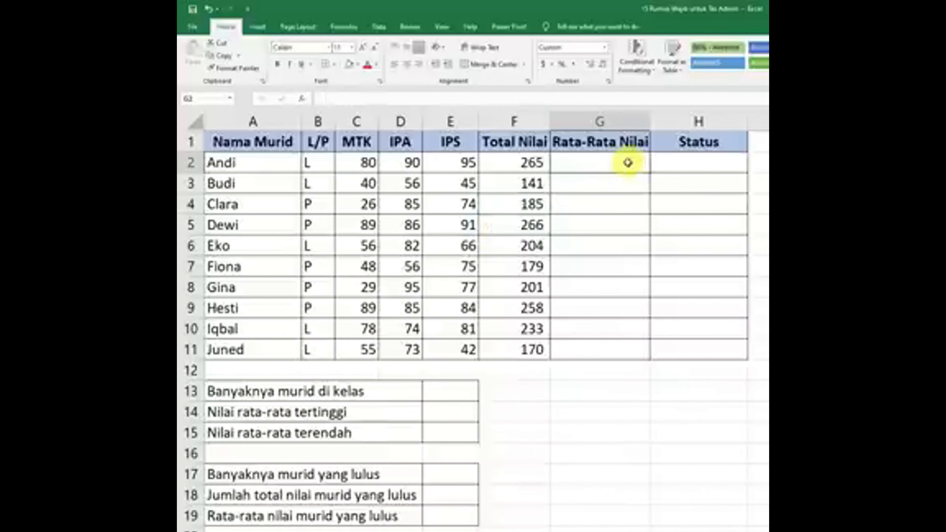
{"action": "type", "text": "=aver"}
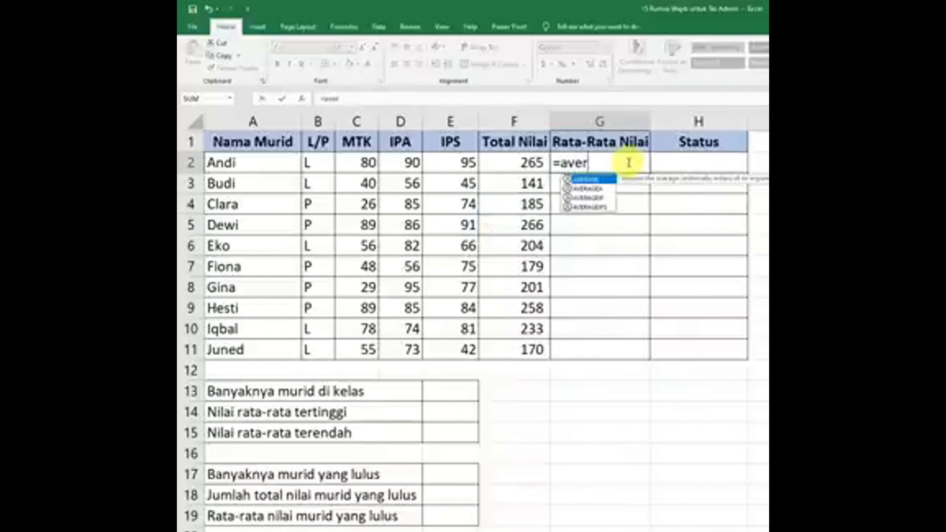
{"action": "type", "text": "age("}
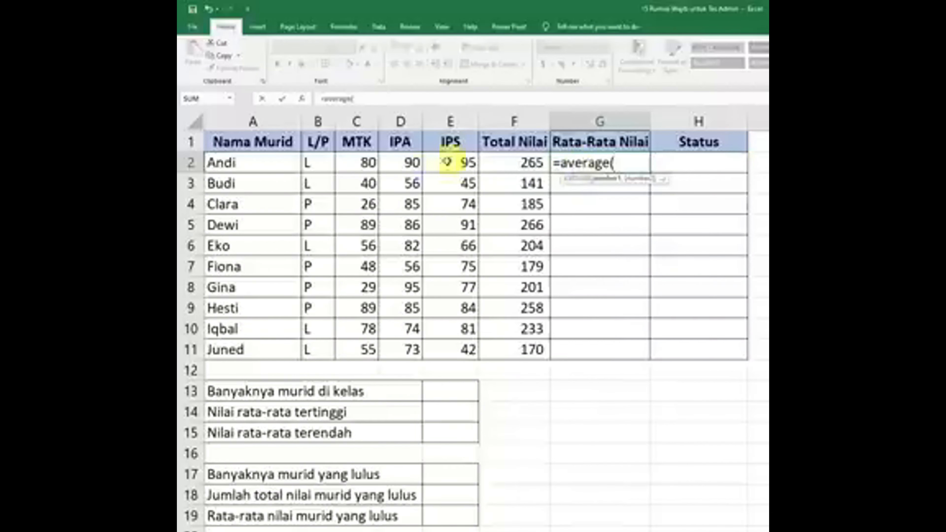
{"action": "left_click_drag", "start_coordinate": [363, 163], "coordinate": [441, 168]}
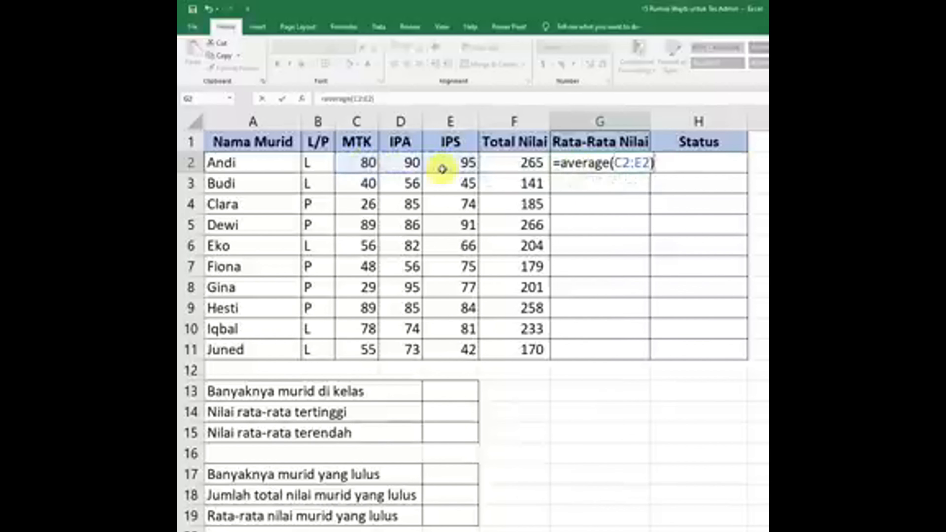
{"action": "key", "text": "Return"}
{"action": "left_click", "coordinate": [620, 163]}
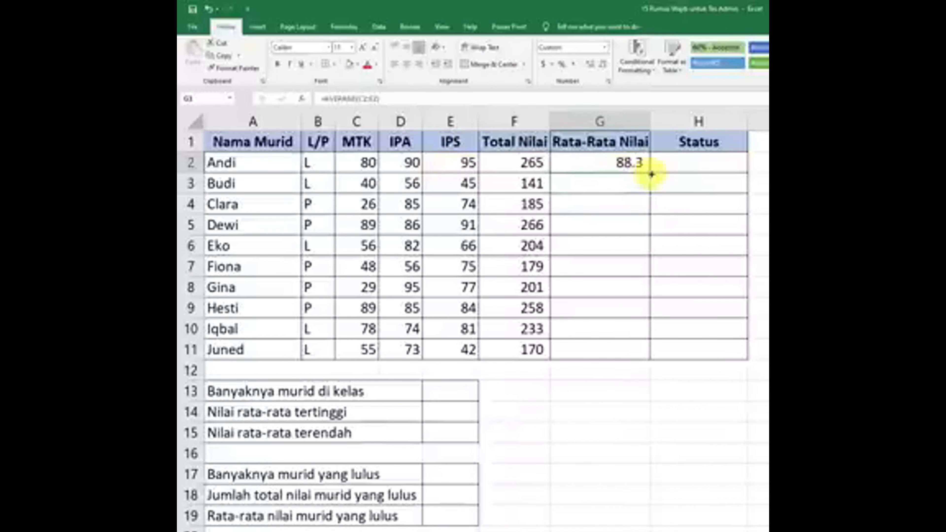
{"action": "left_click_drag", "start_coordinate": [650, 172], "coordinate": [647, 350]}
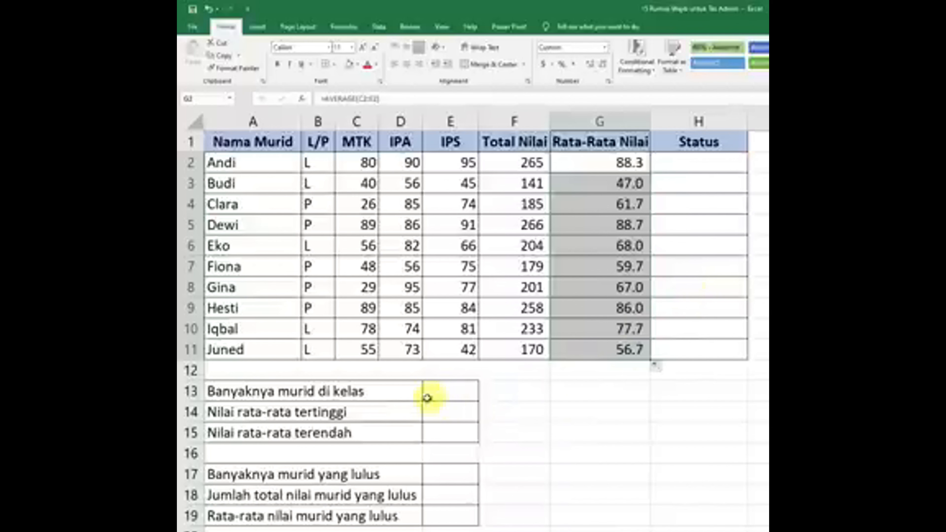
Count the students in E13 with a COUNT formula over the Total Nilai range F2:F11
{"action": "left_click", "coordinate": [452, 394]}
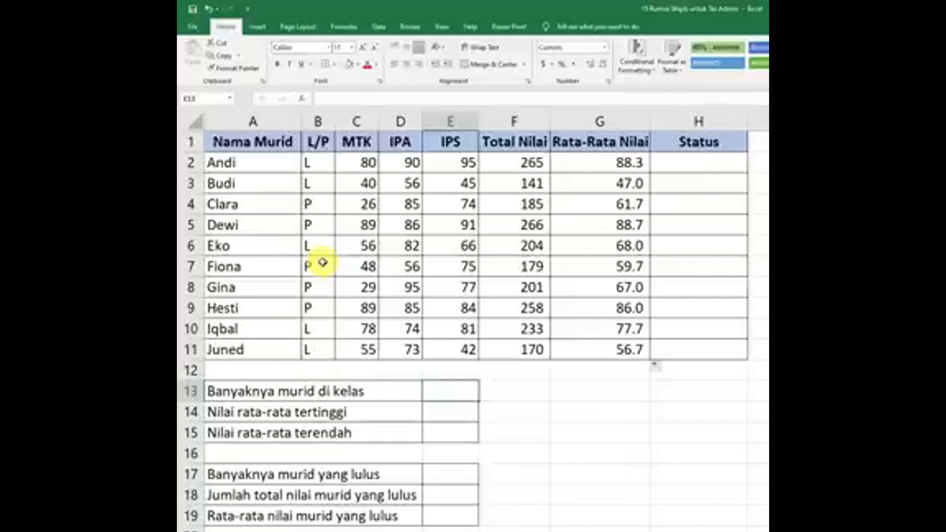
{"action": "type", "text": "="}
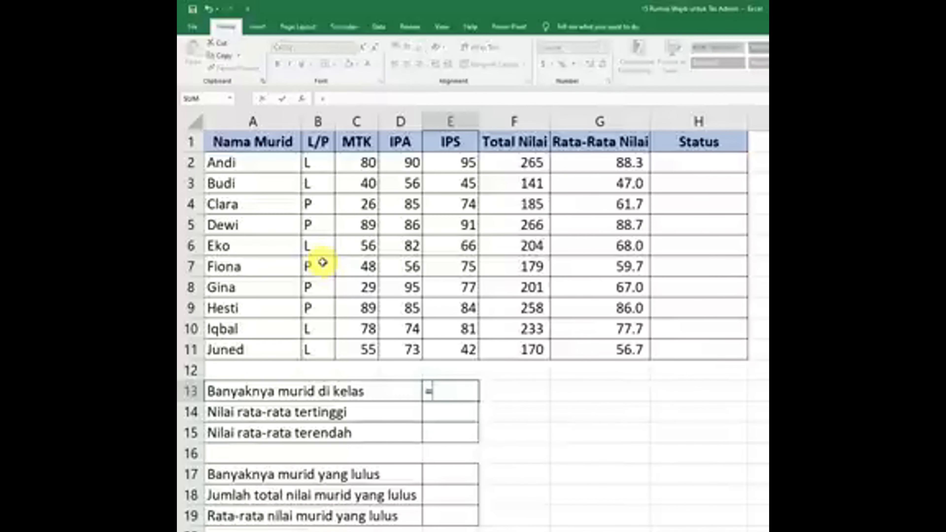
{"action": "type", "text": "count("}
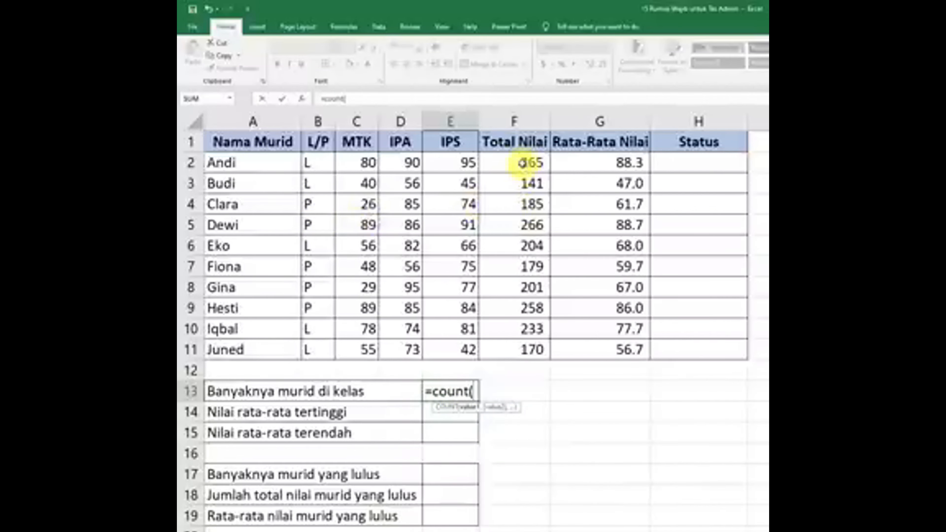
{"action": "left_click_drag", "start_coordinate": [521, 163], "coordinate": [529, 350]}
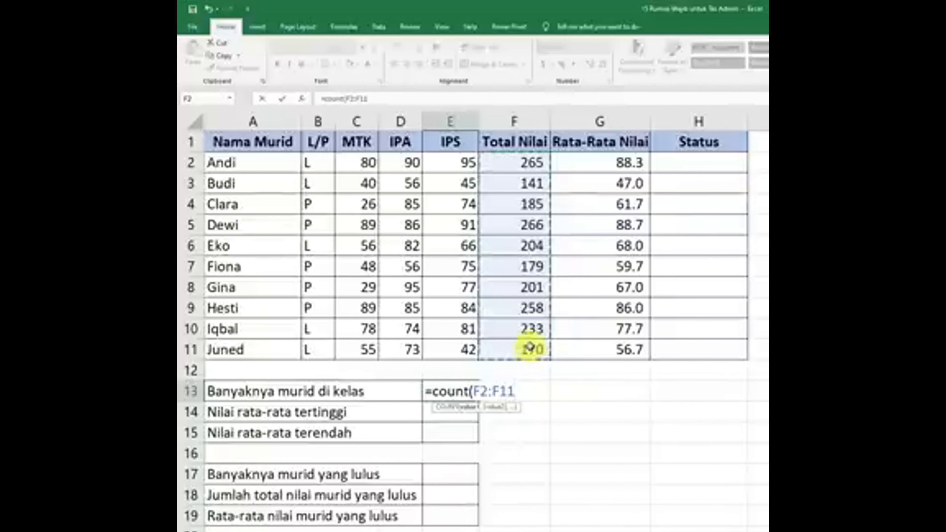
{"action": "type", "text": ")"}
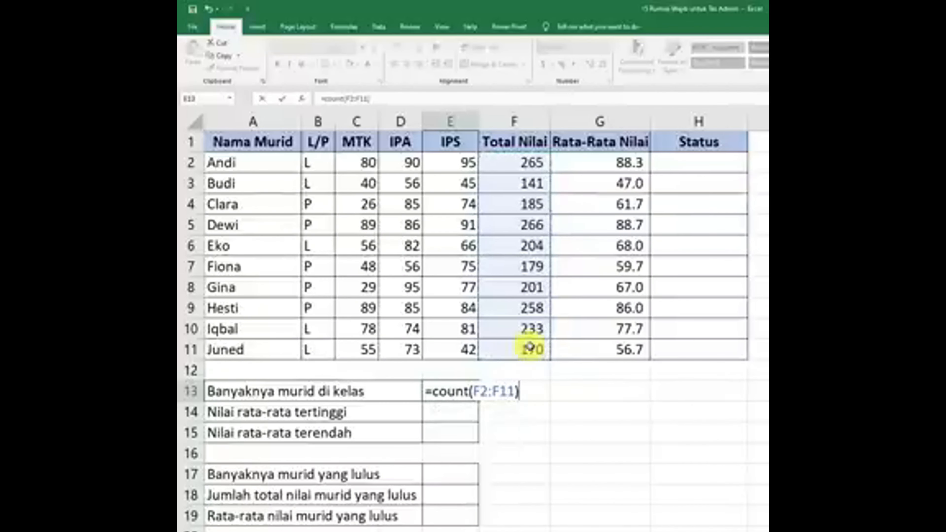
{"action": "key", "text": "Return"}
{"action": "left_click", "coordinate": [467, 389]}
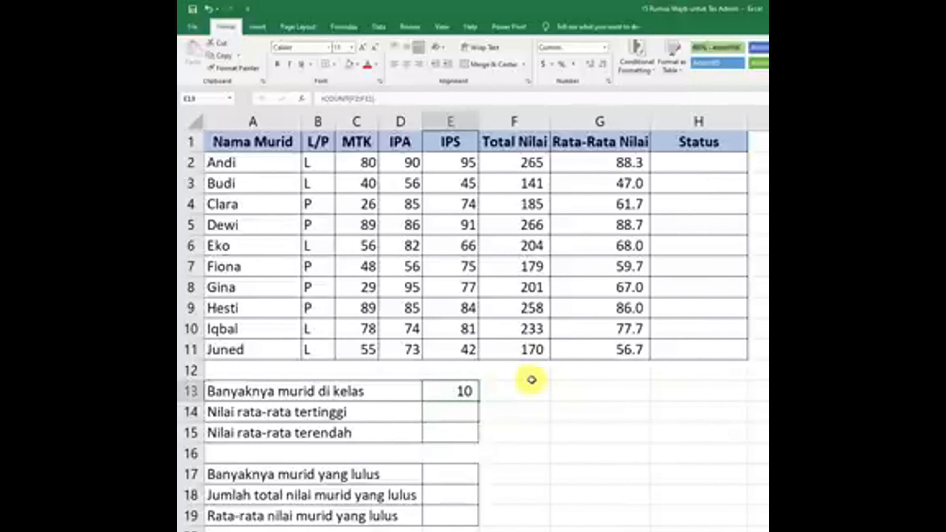
Replace the formula in E13 with COUNTA over the student names in A2:A11
{"action": "left_click_drag", "start_coordinate": [244, 164], "coordinate": [252, 344]}
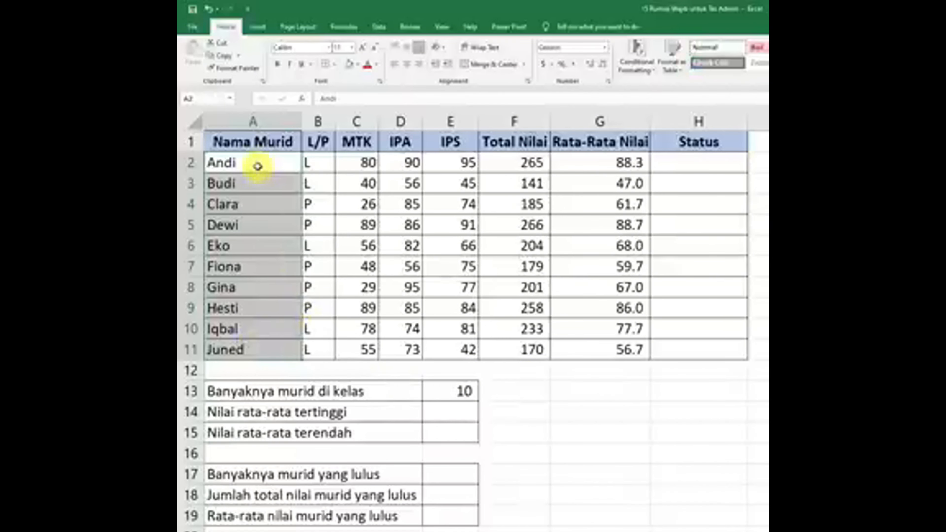
{"action": "left_click", "coordinate": [449, 394]}
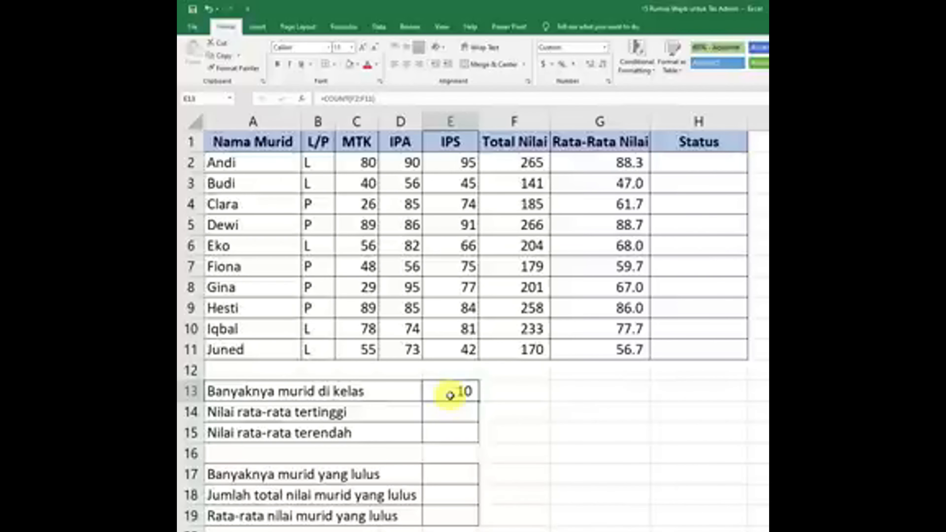
{"action": "type", "text": "=coun"}
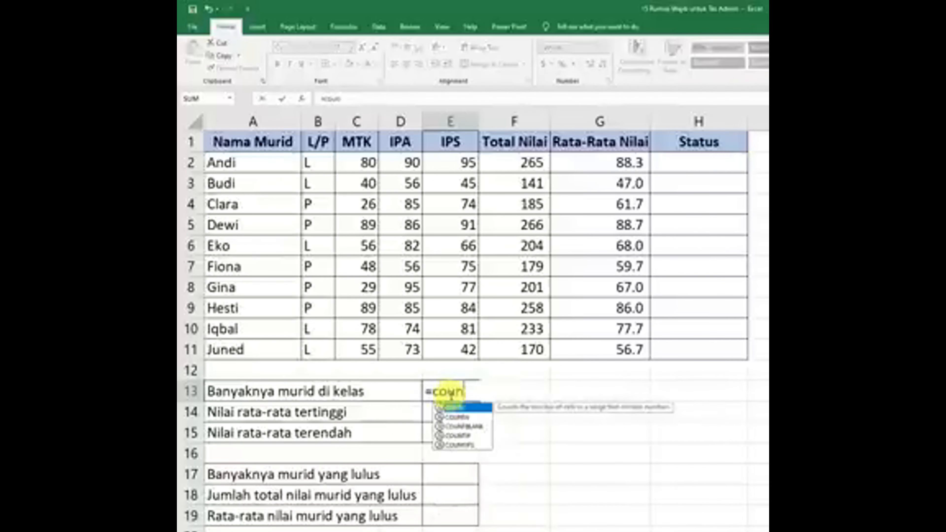
{"action": "type", "text": "ta"}
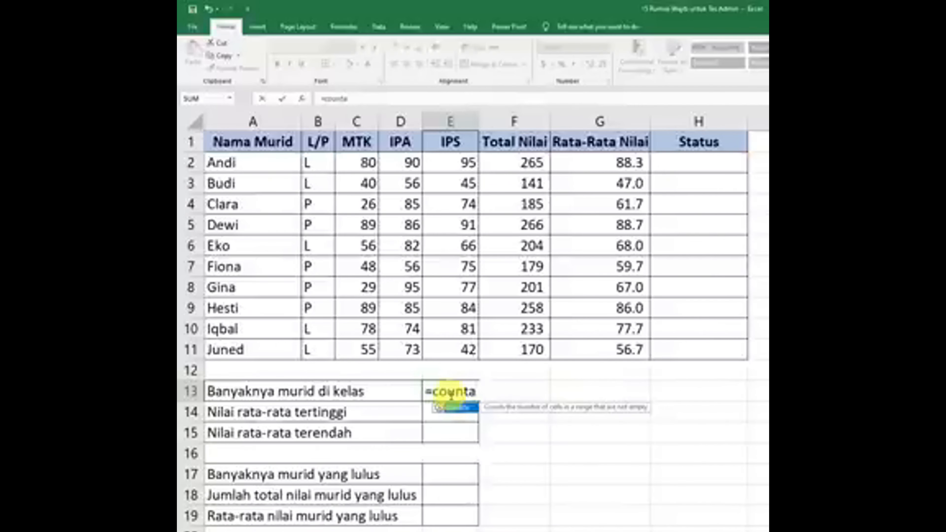
{"action": "type", "text": "("}
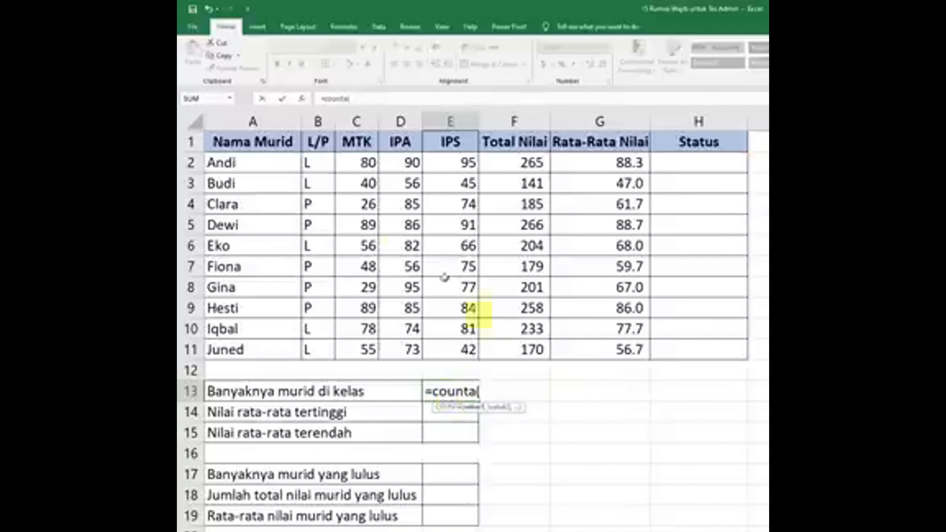
{"action": "left_click", "coordinate": [260, 163]}
{"action": "left_click_drag", "start_coordinate": [260, 164], "coordinate": [262, 342]}
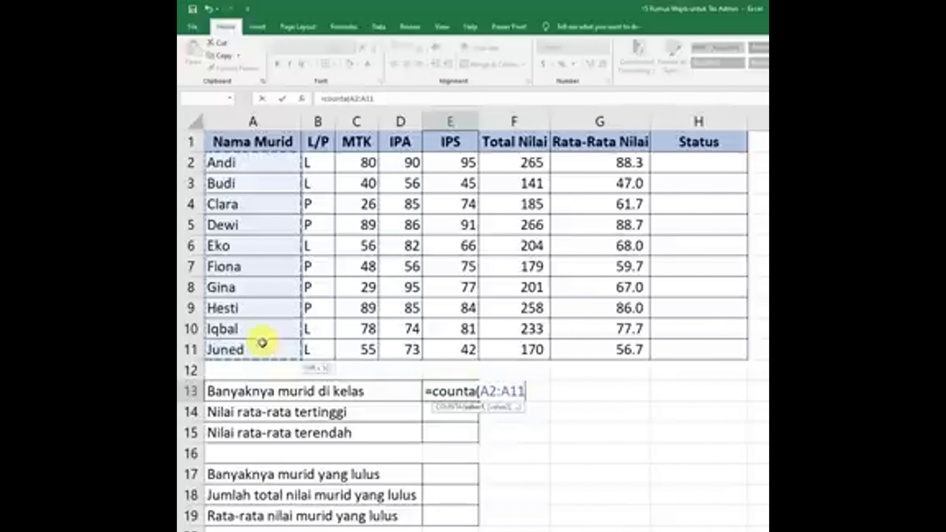
{"action": "type", "text": ")"}
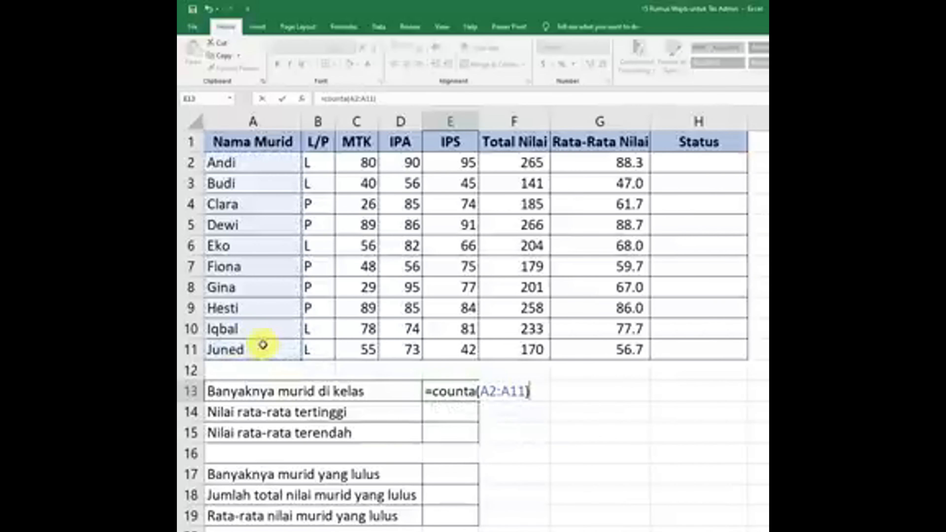
{"action": "key", "text": "ctrl+Return"}
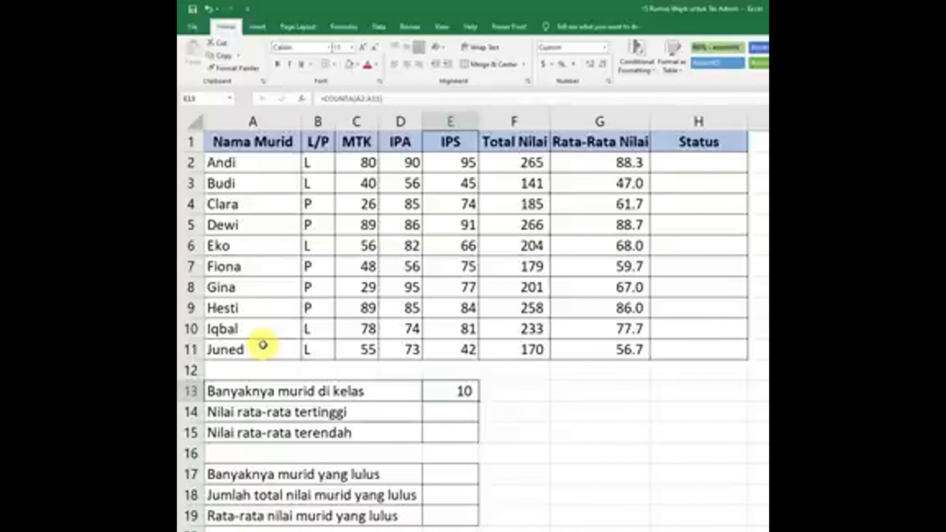
Find the highest Rata-Rata Nilai in E14 with a MAX formula over G2:G11 and check it against the listed averages
{"action": "key", "text": "Down"}
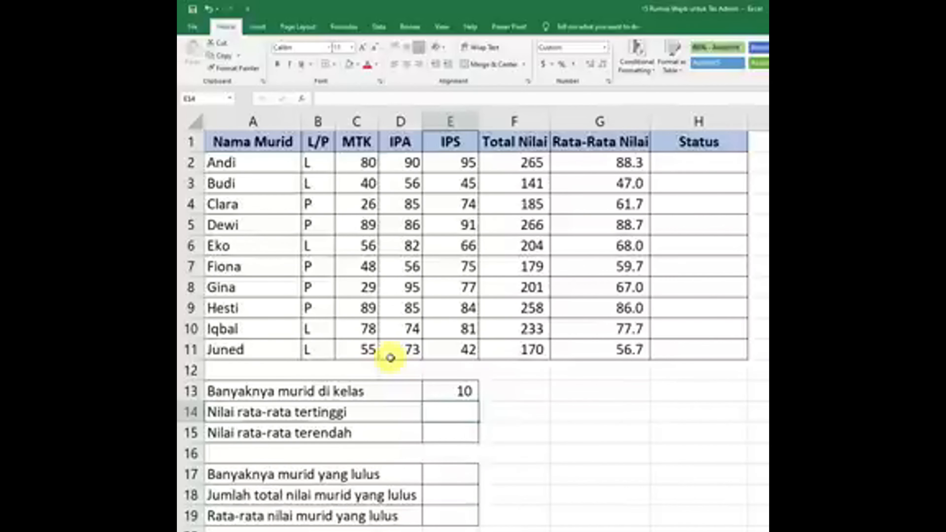
{"action": "left_click_drag", "start_coordinate": [605, 148], "coordinate": [610, 347]}
{"action": "left_click", "coordinate": [445, 413]}
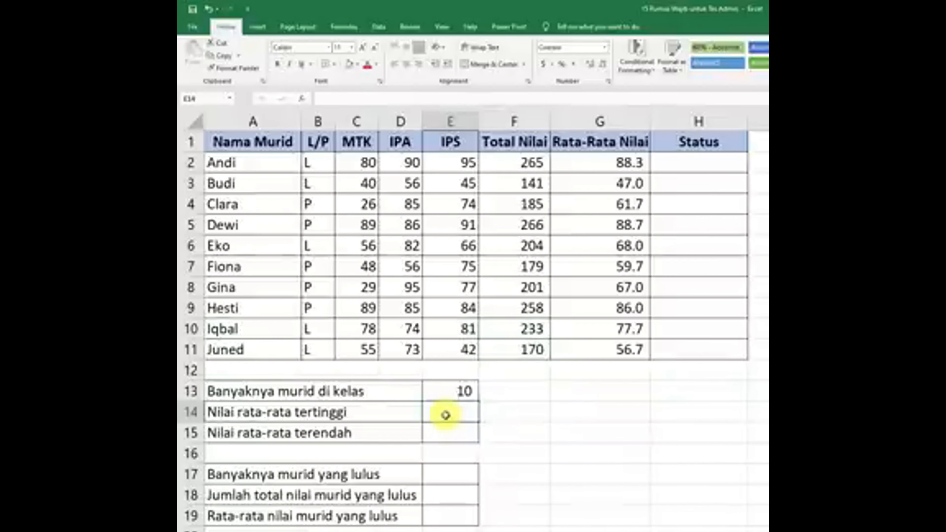
{"action": "type", "text": "=max"}
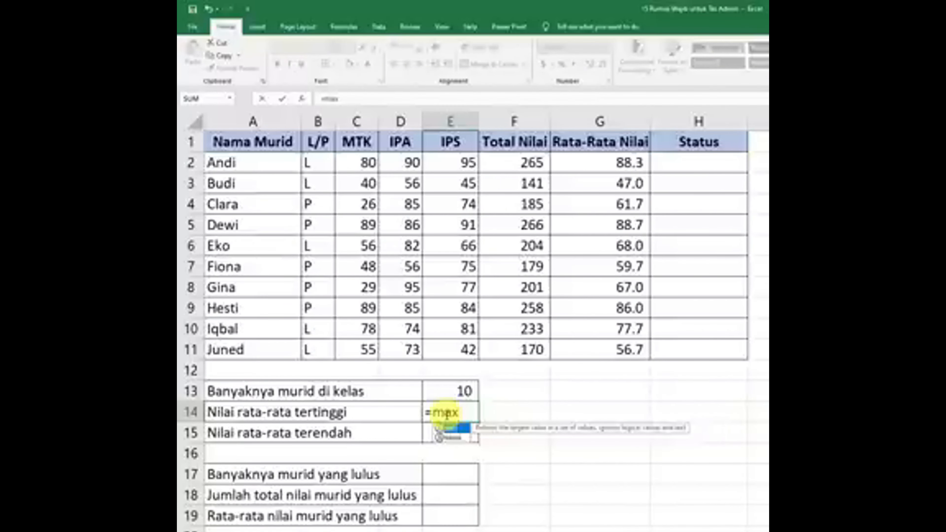
{"action": "type", "text": "("}
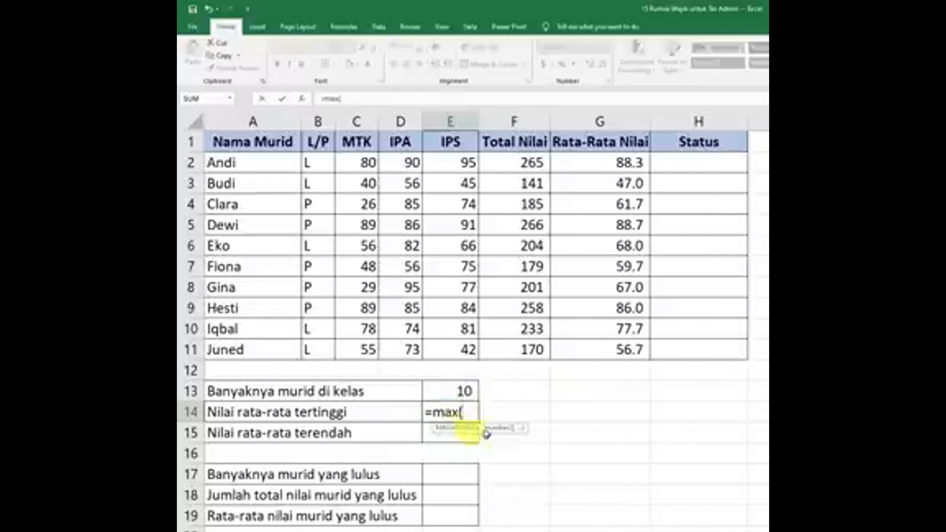
{"action": "left_click_drag", "start_coordinate": [603, 170], "coordinate": [611, 345]}
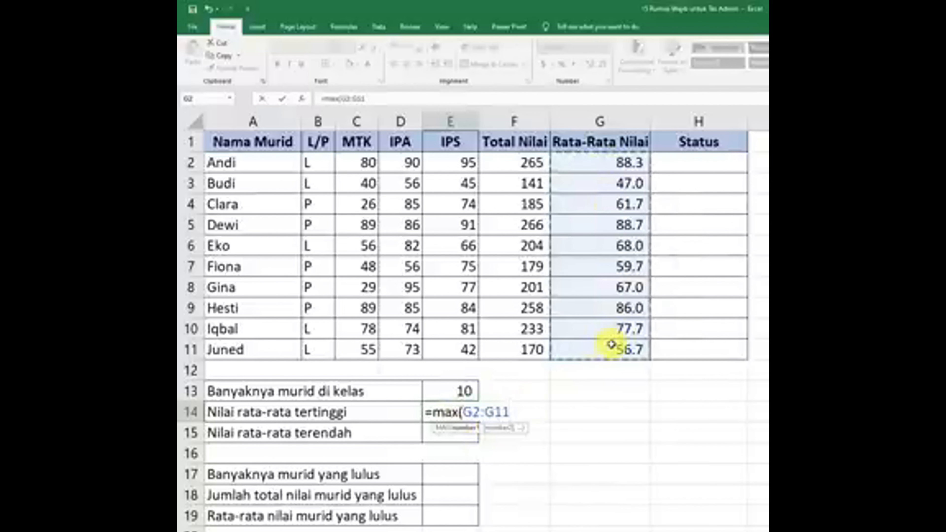
{"action": "type", "text": ")"}
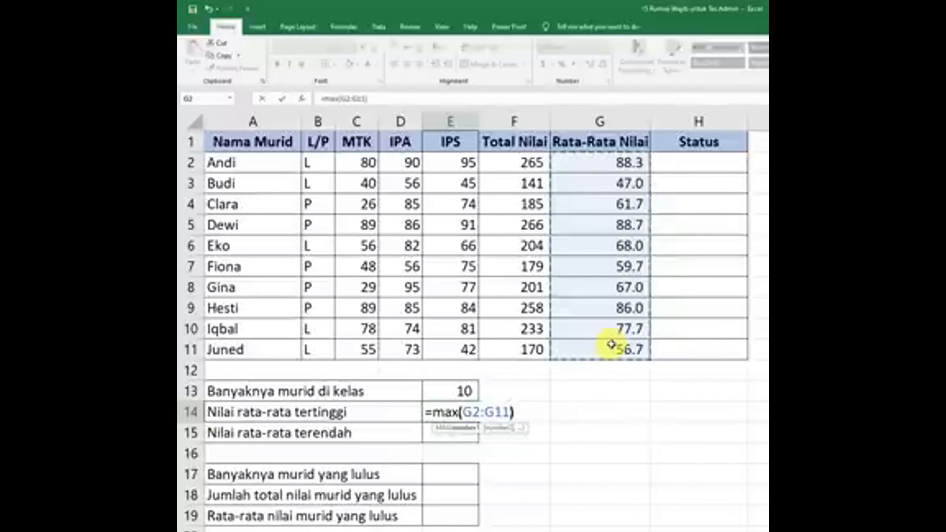
{"action": "key", "text": "Return"}
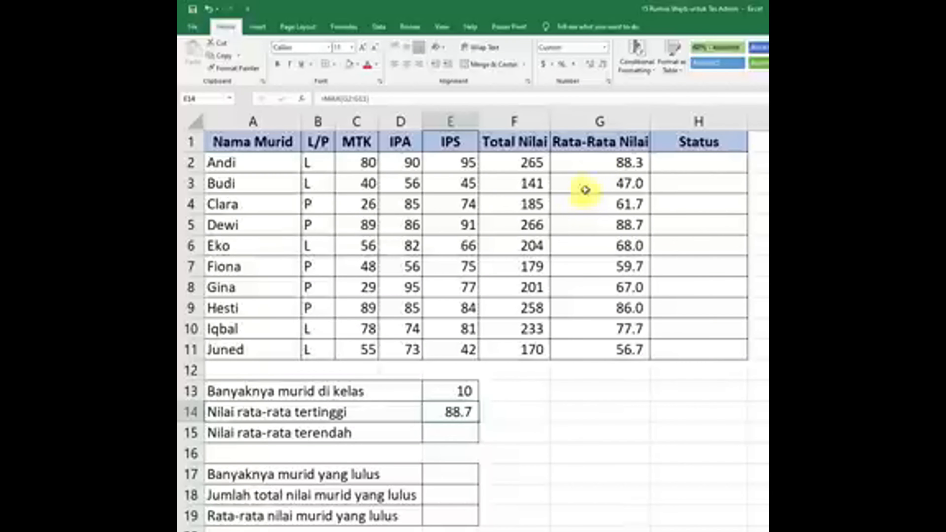
{"action": "left_click_drag", "start_coordinate": [600, 164], "coordinate": [620, 348]}
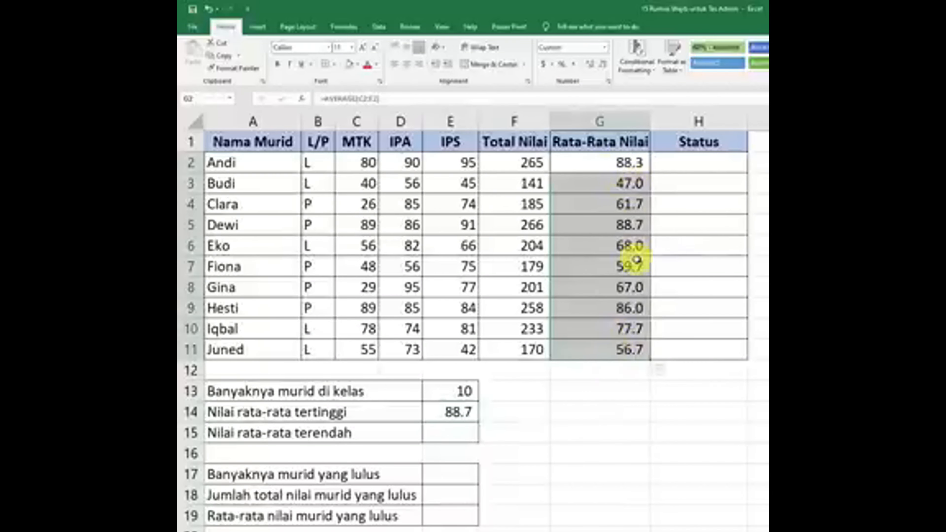
{"action": "left_click", "coordinate": [633, 225]}
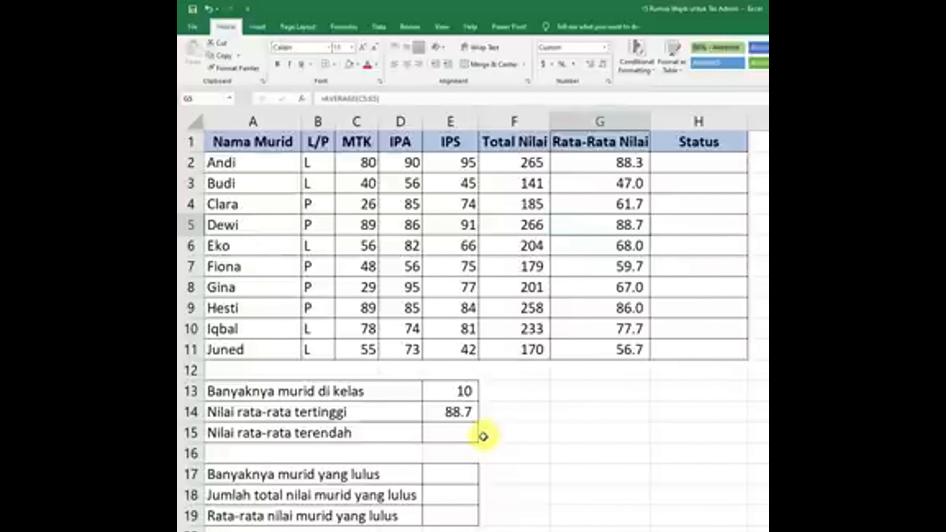
Find the lowest Rata-Rata Nilai in E15 with a MIN formula over G2:G11 and locate it in the average column
{"action": "left_click", "coordinate": [472, 435]}
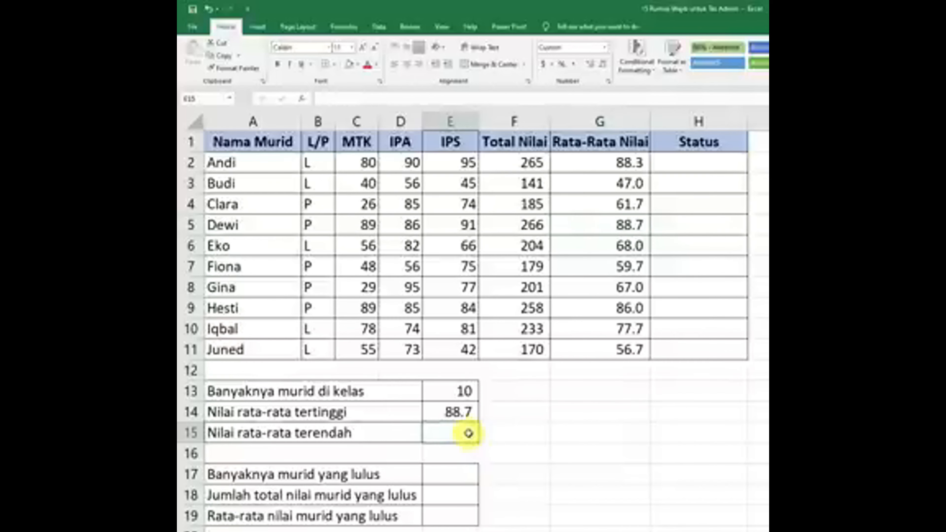
{"action": "type", "text": "=min("}
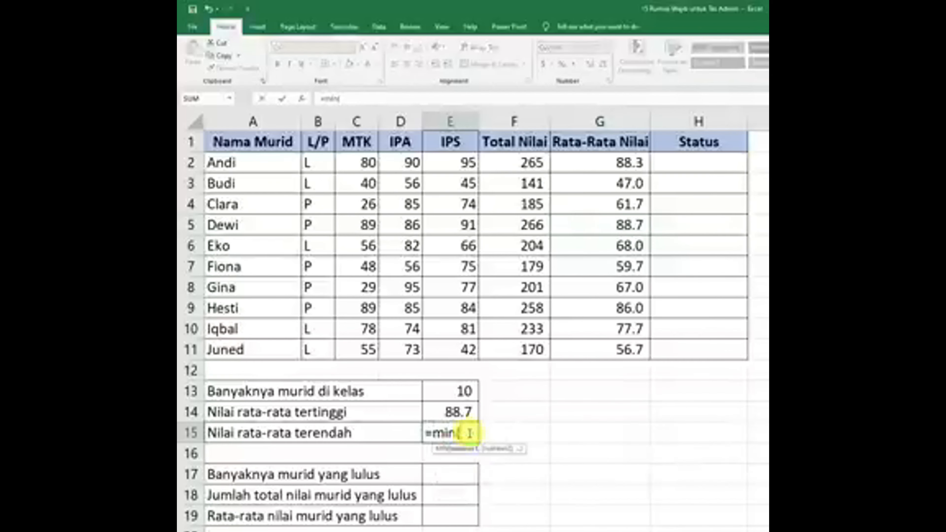
{"action": "left_click_drag", "start_coordinate": [614, 162], "coordinate": [622, 349]}
{"action": "key", "text": "ctrl+Return"}
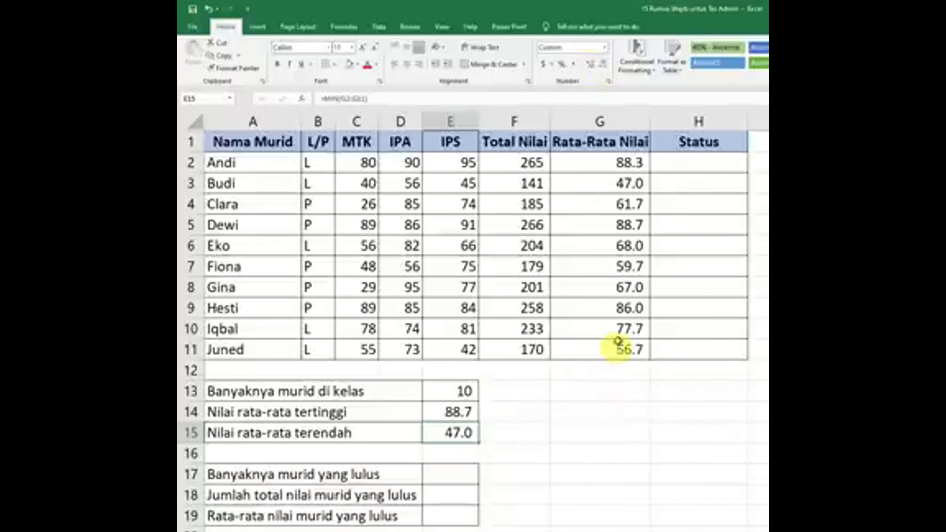
{"action": "left_click", "coordinate": [621, 183]}
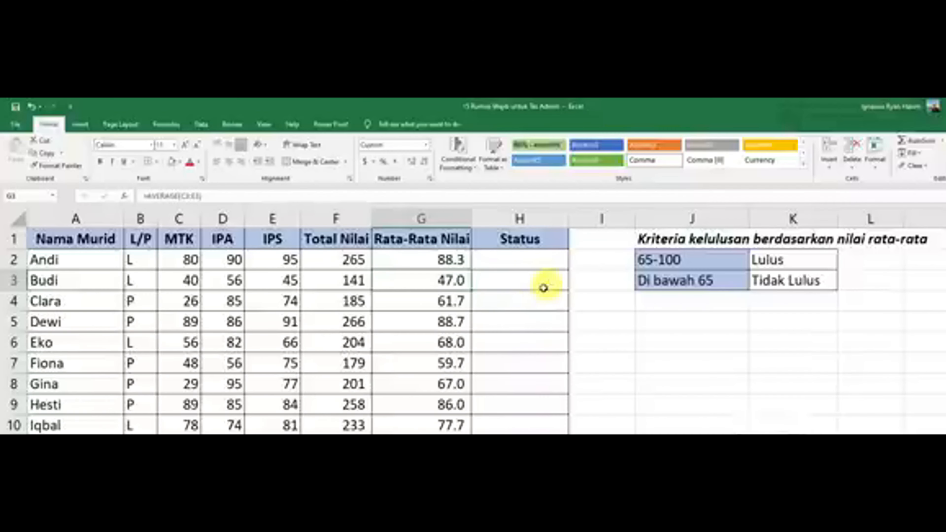
Begin an IF formula in Status cell H2 that tests G2>=65, following the passing criteria, and returns "Lulus" when true
{"action": "left_click", "coordinate": [483, 295]}
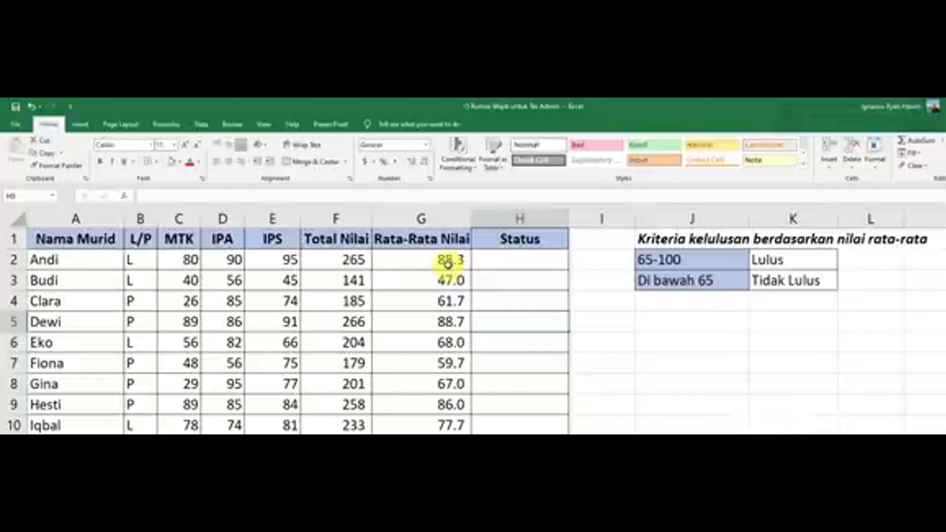
{"action": "left_click_drag", "start_coordinate": [445, 258], "coordinate": [449, 424]}
{"action": "left_click", "coordinate": [507, 422]}
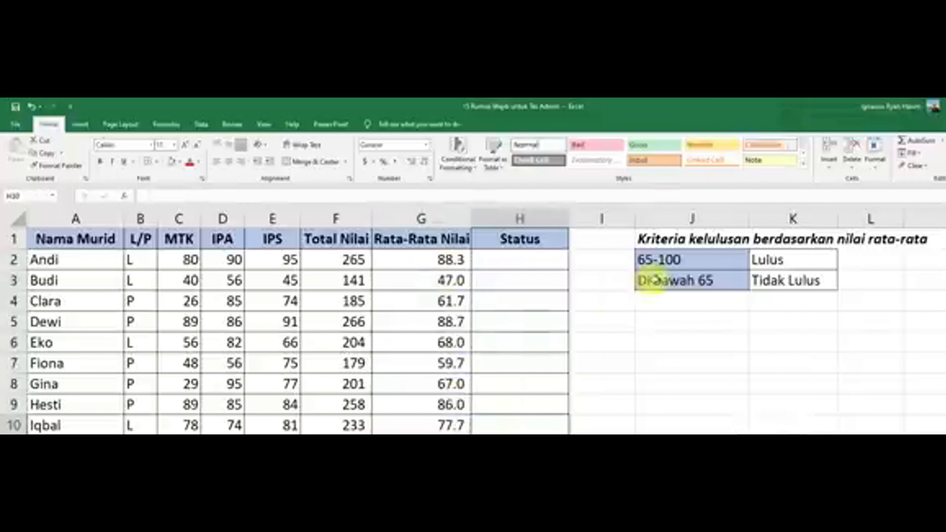
{"action": "left_click_drag", "start_coordinate": [659, 260], "coordinate": [770, 277]}
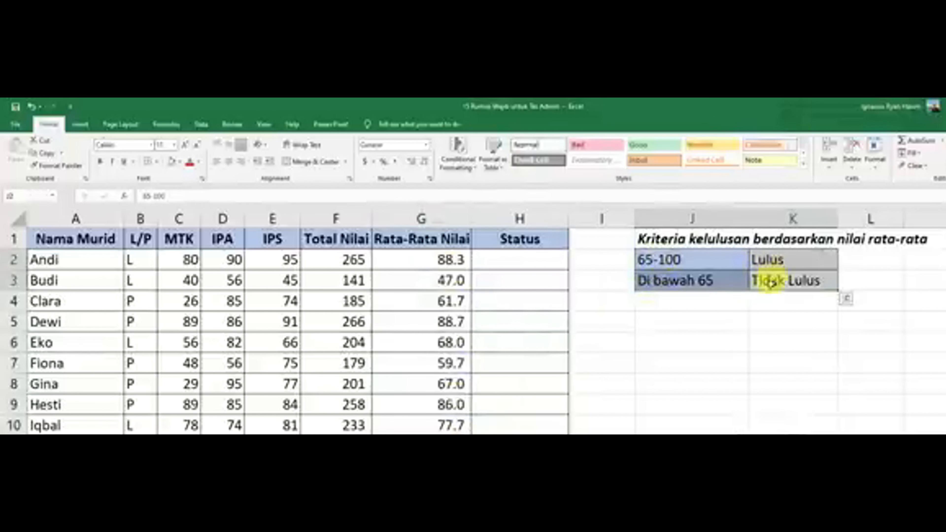
{"action": "left_click", "coordinate": [757, 325]}
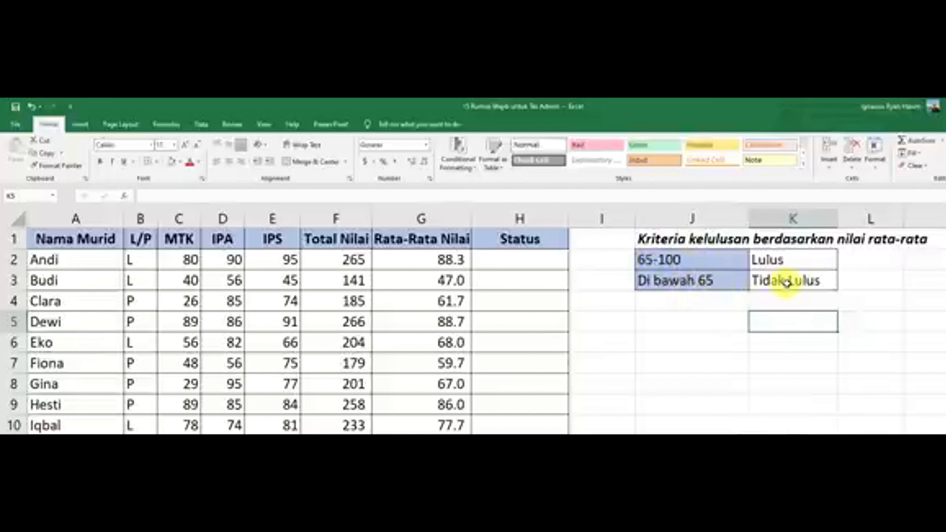
{"action": "left_click", "coordinate": [549, 259]}
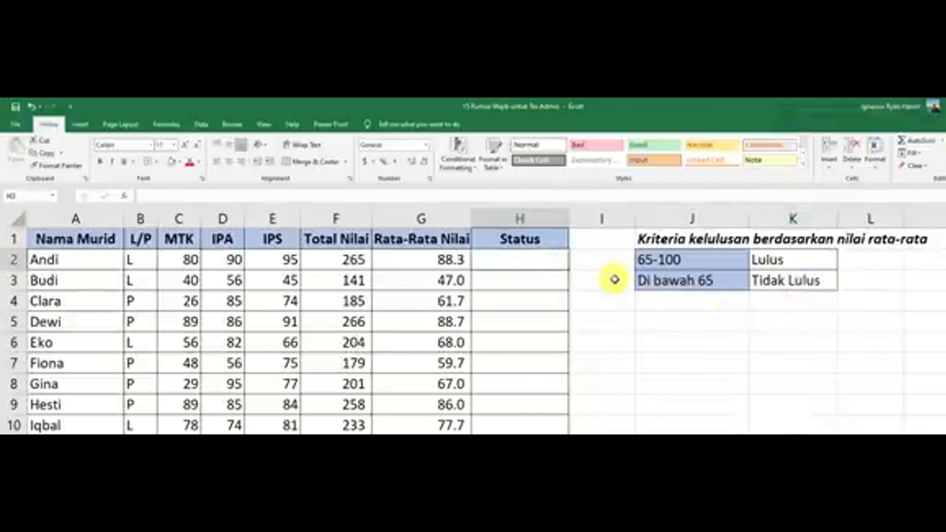
{"action": "type", "text": "=if("}
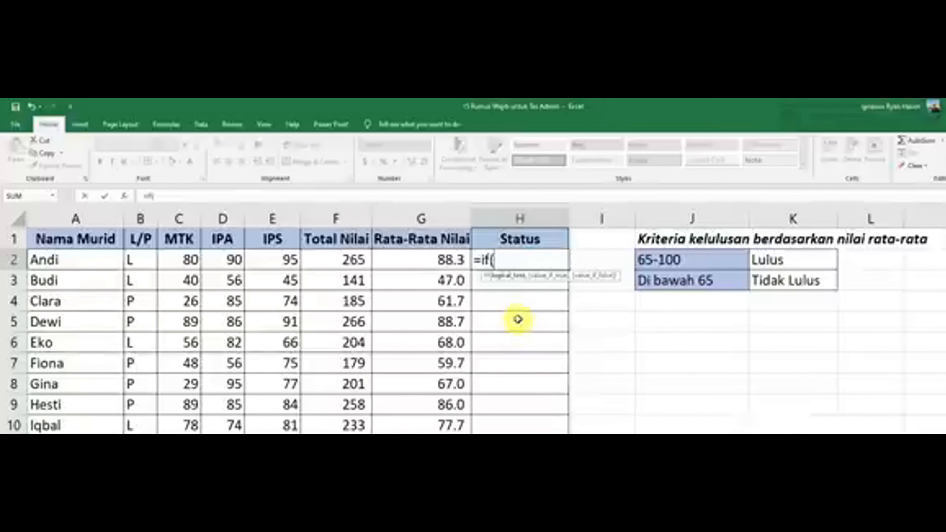
{"action": "left_click", "coordinate": [439, 263]}
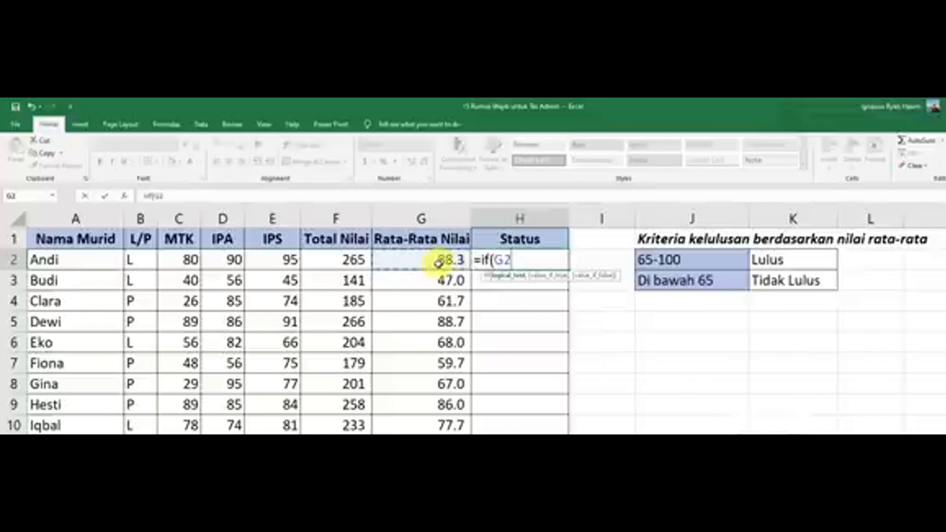
{"action": "type", "text": ">"}
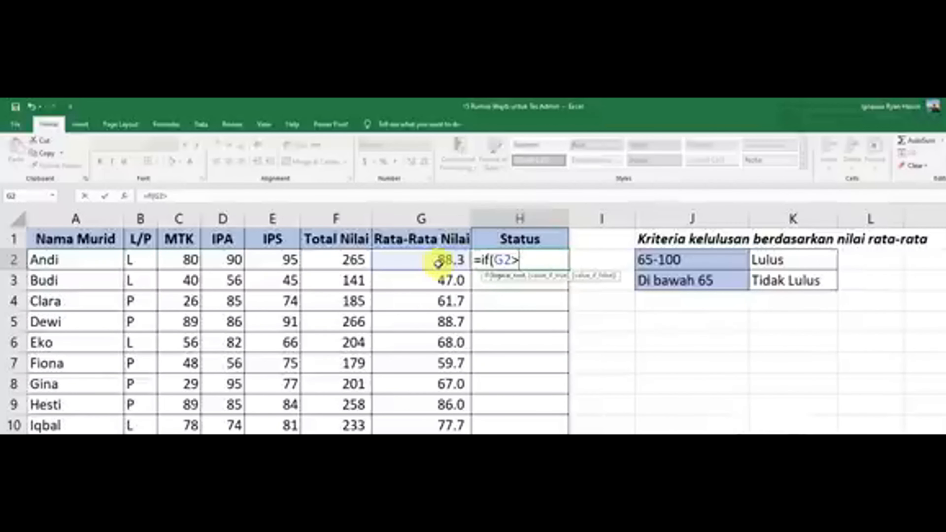
{"action": "type", "text": "=65,"}
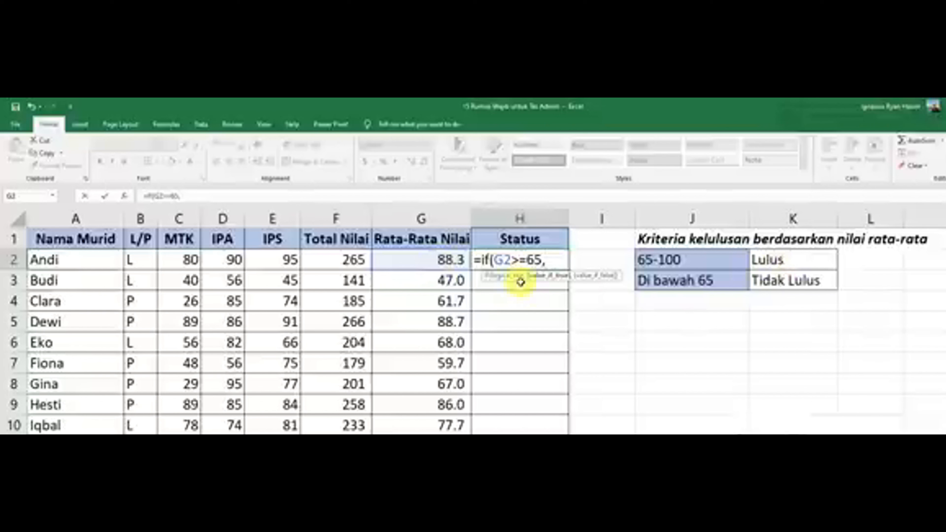
{"action": "type", "text": "\""}
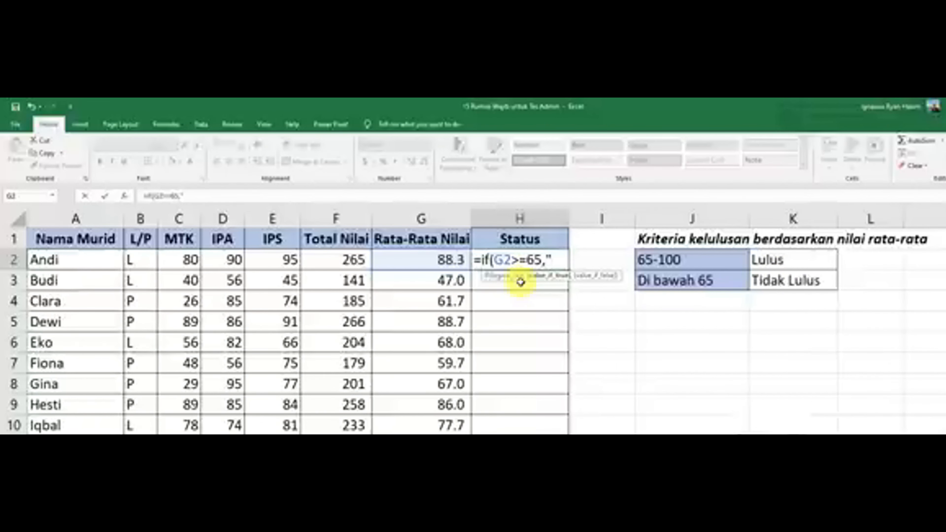
{"action": "type", "text": "Lulus\""}
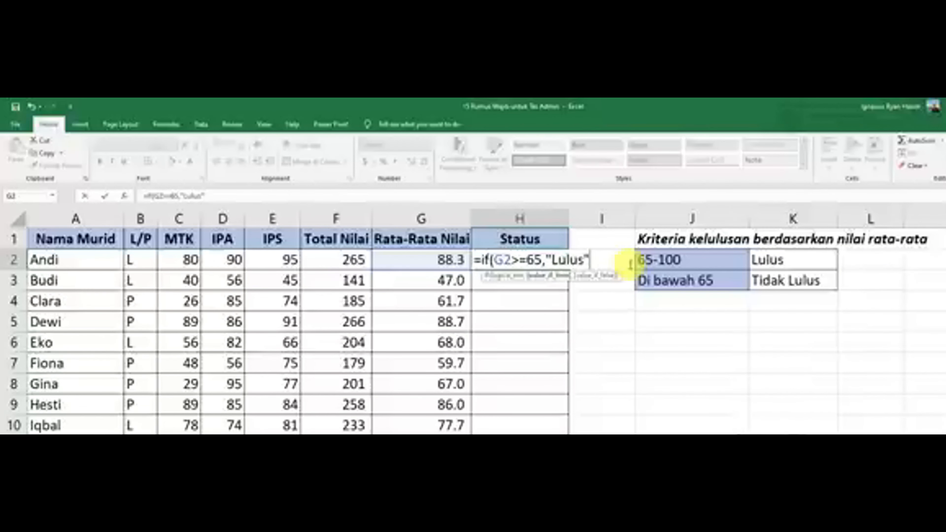
Complete the IF formula in H2 with "Tidak Lulus" as the false result and accept the proposed formula correction
{"action": "type", "text": ",\""}
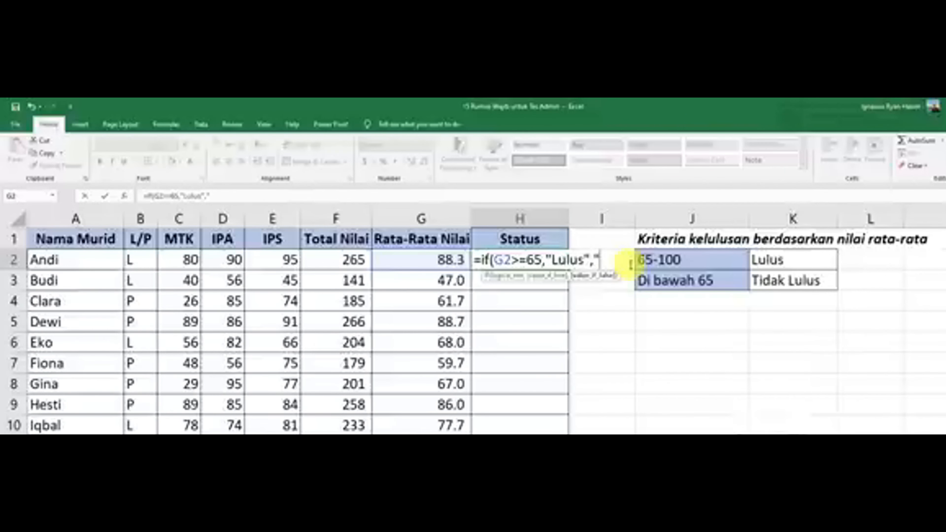
{"action": "type", "text": "Tidak"}
{"action": "type", "text": " Lulu"}
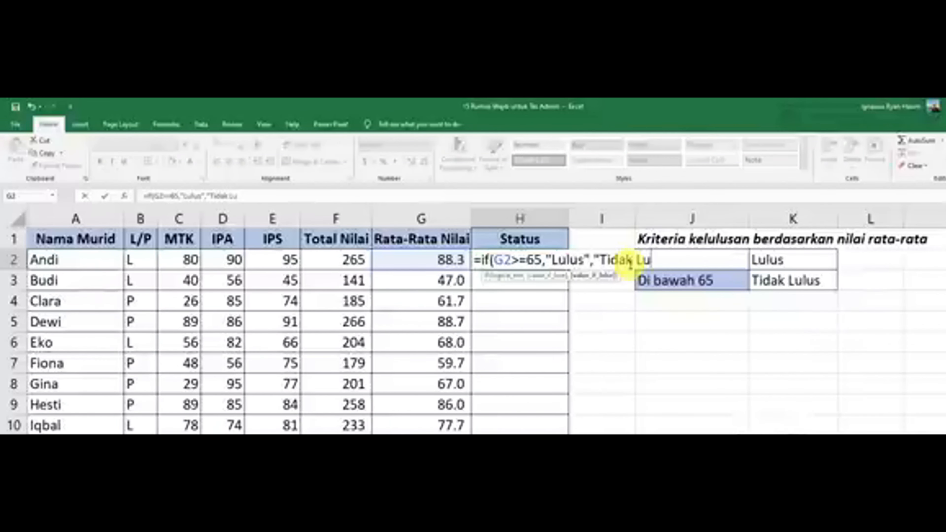
{"action": "type", "text": "s)"}
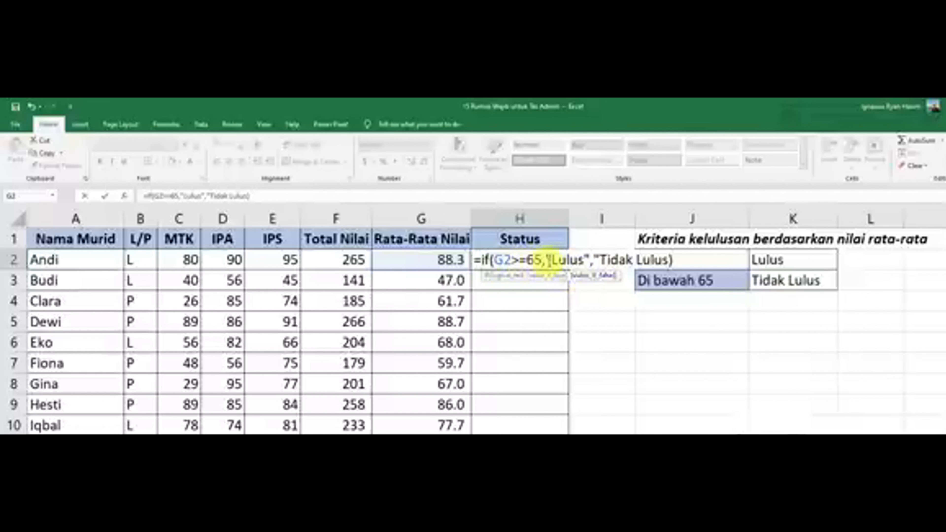
{"action": "left_click", "coordinate": [597, 261]}
{"action": "type", "text": "\""}
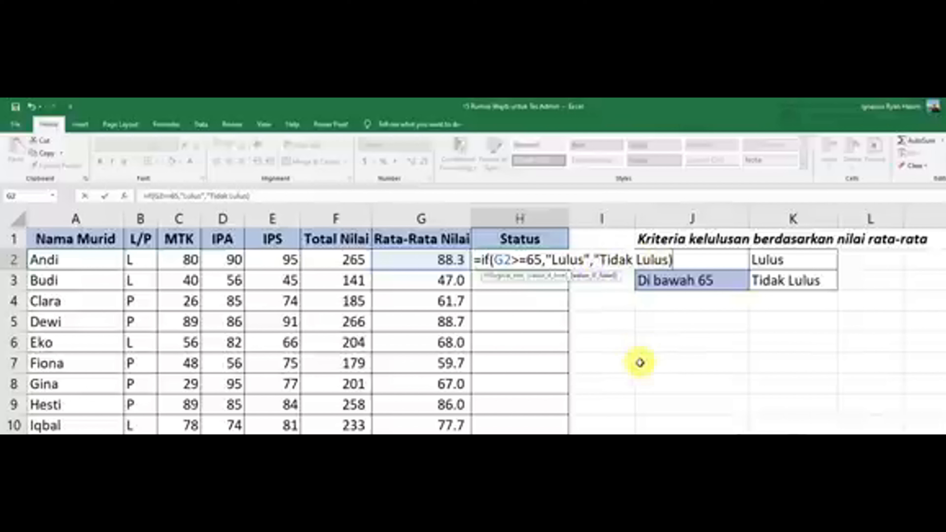
{"action": "key", "text": "Return"}
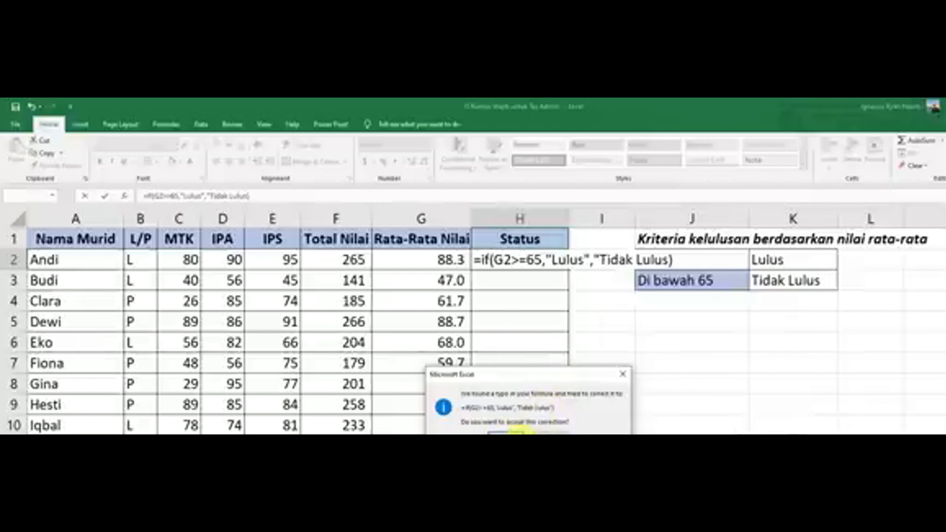
{"action": "left_click", "coordinate": [501, 432]}
Check the corrected IF formula in H2 and fill it down the Status column to H11
{"action": "left_click", "coordinate": [529, 265]}
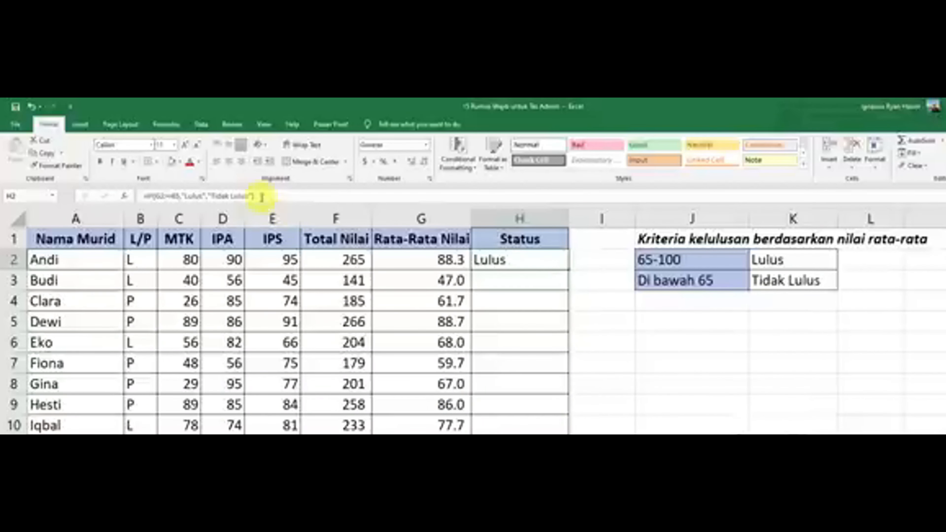
{"action": "key", "text": "F2"}
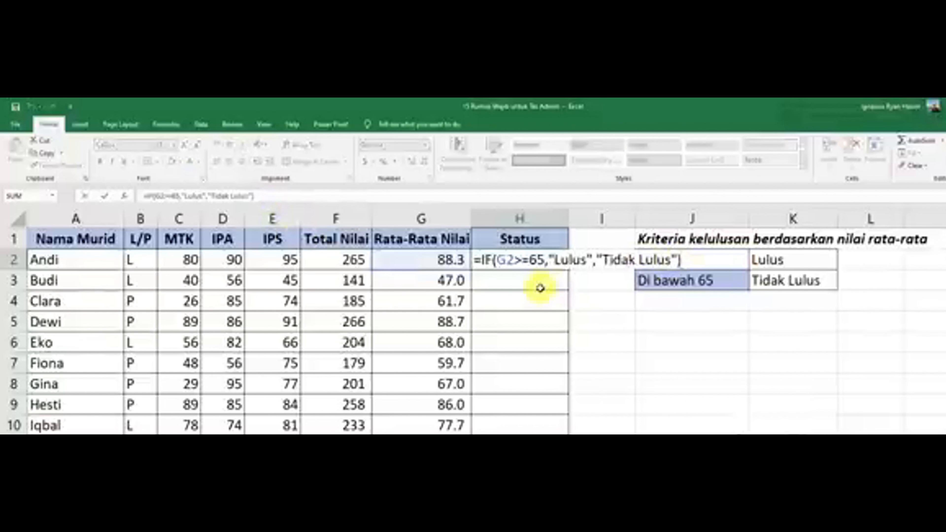
{"action": "key", "text": "Return"}
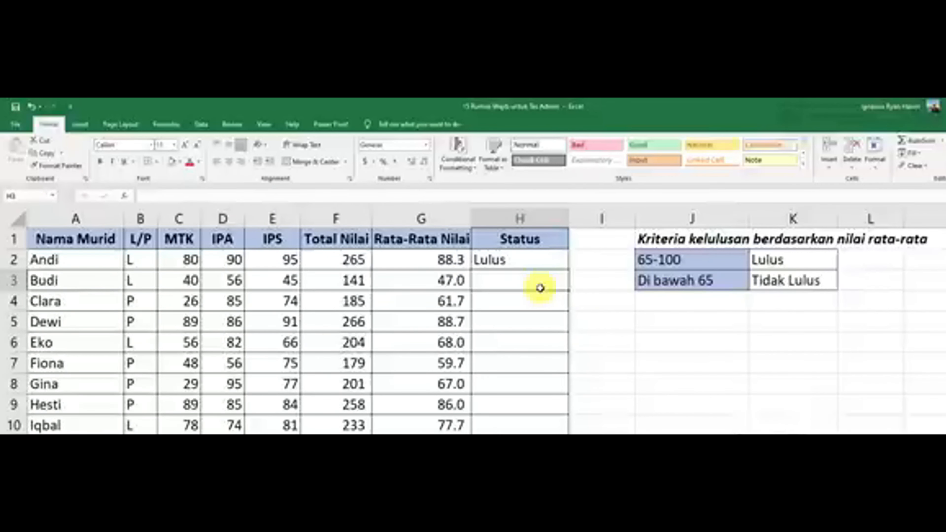
{"action": "key", "text": "Up"}
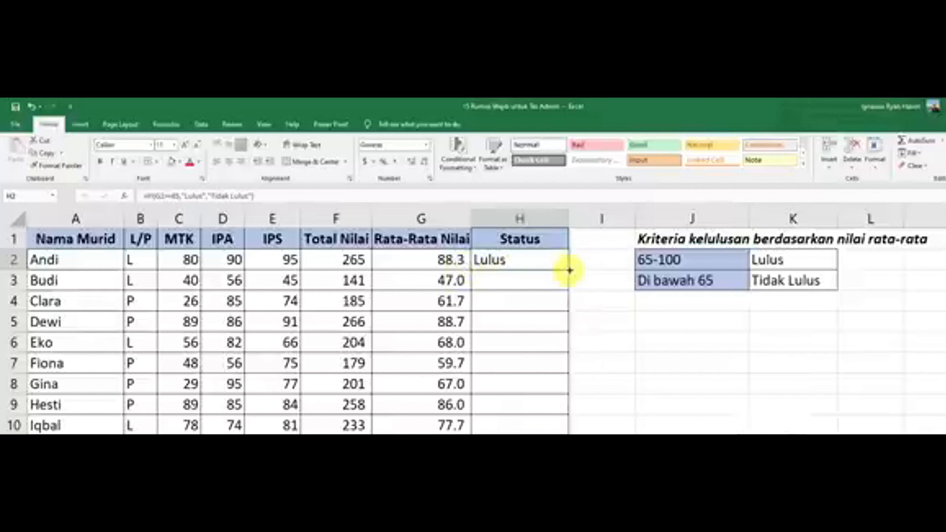
{"action": "left_click_drag", "start_coordinate": [568, 271], "coordinate": [575, 434]}
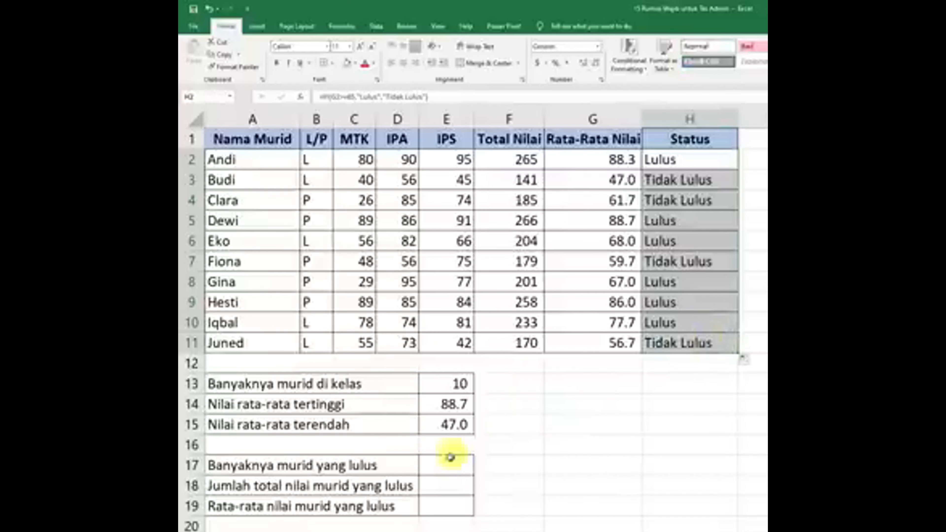
Count the passing students in E17 with a COUNTIF formula over H2:H11 using the criterion "Lulus"
{"action": "left_click", "coordinate": [441, 465]}
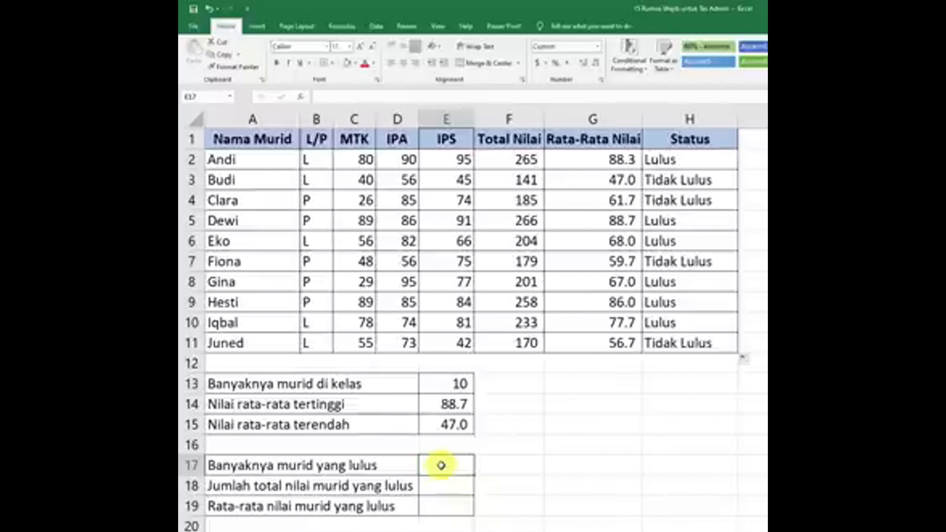
{"action": "type", "text": "=count"}
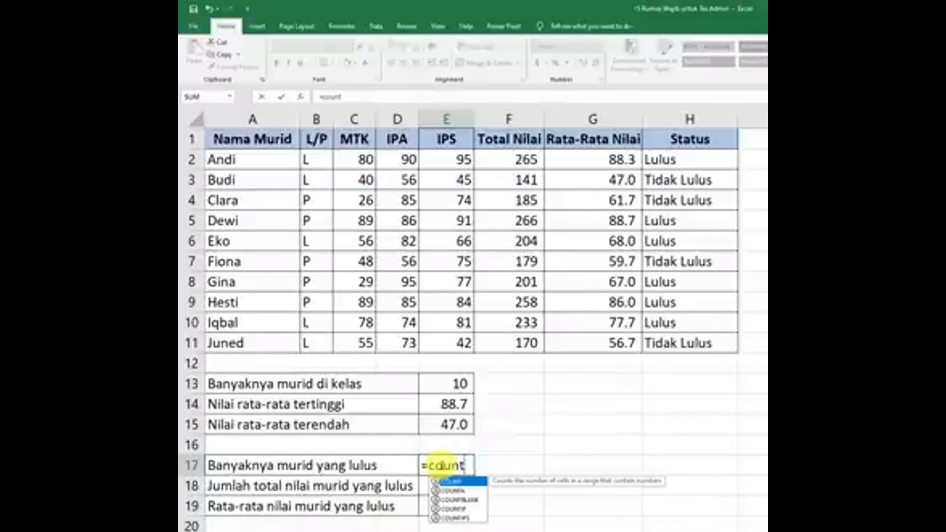
{"action": "type", "text": "if"}
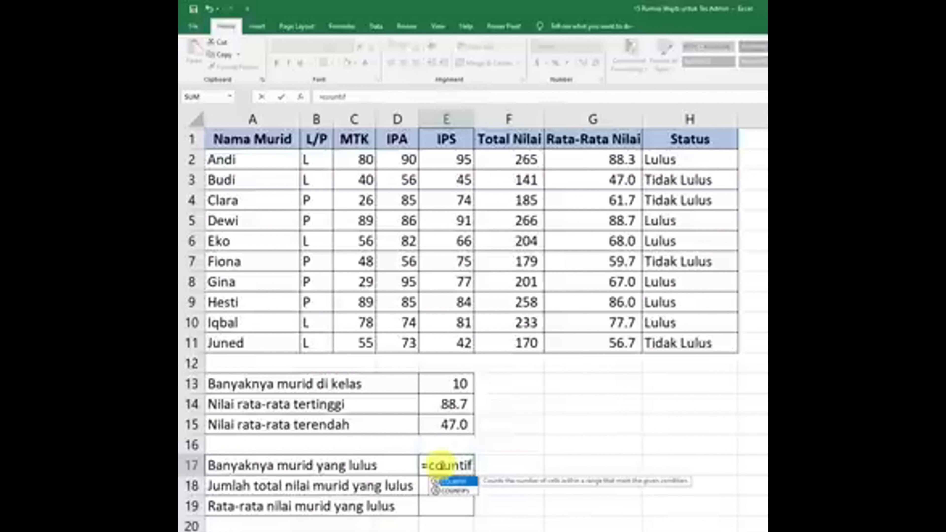
{"action": "type", "text": "("}
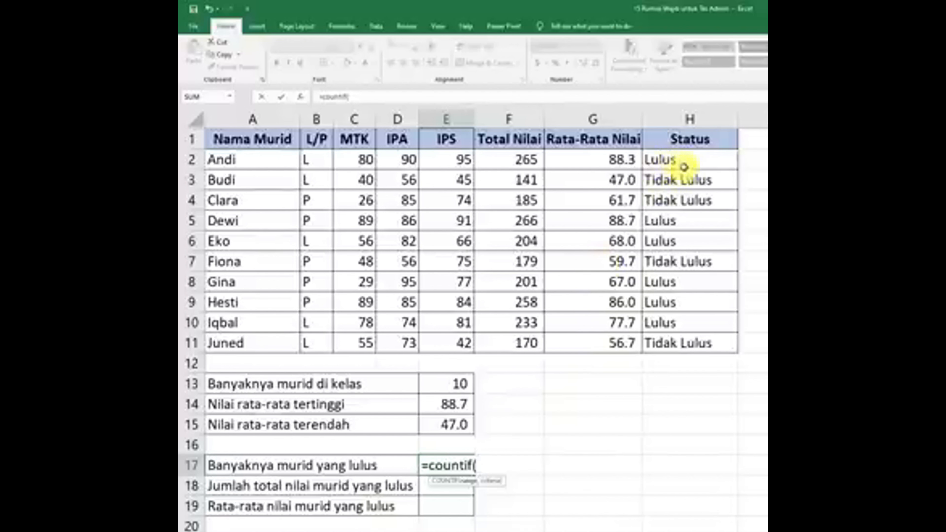
{"action": "left_click_drag", "start_coordinate": [681, 160], "coordinate": [686, 345]}
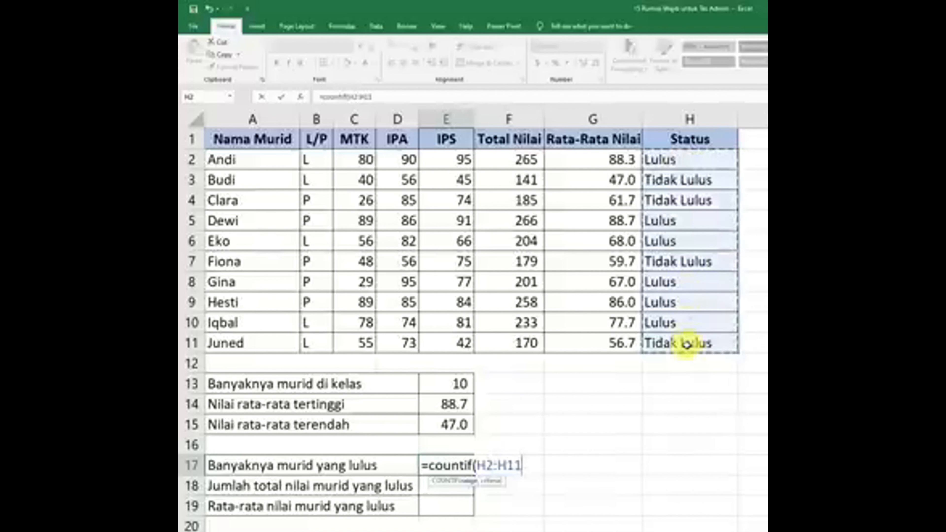
{"action": "type", "text": ",\"Lulus"}
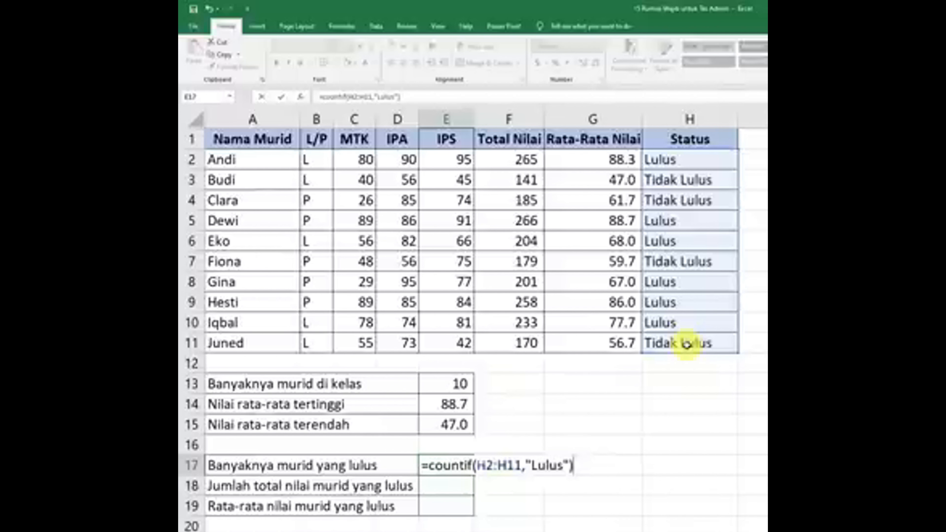
{"action": "key", "text": "Return"}
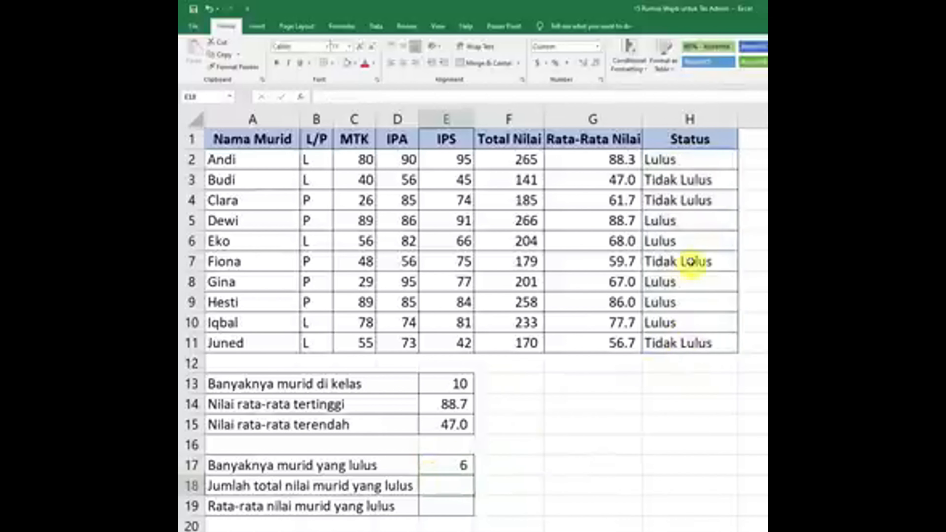
Check the passing-student count by selecting all the "Lulus" cells together in the Status column
{"action": "left_click", "coordinate": [696, 162]}
{"action": "left_click", "coordinate": [696, 223], "text": "ctrl"}
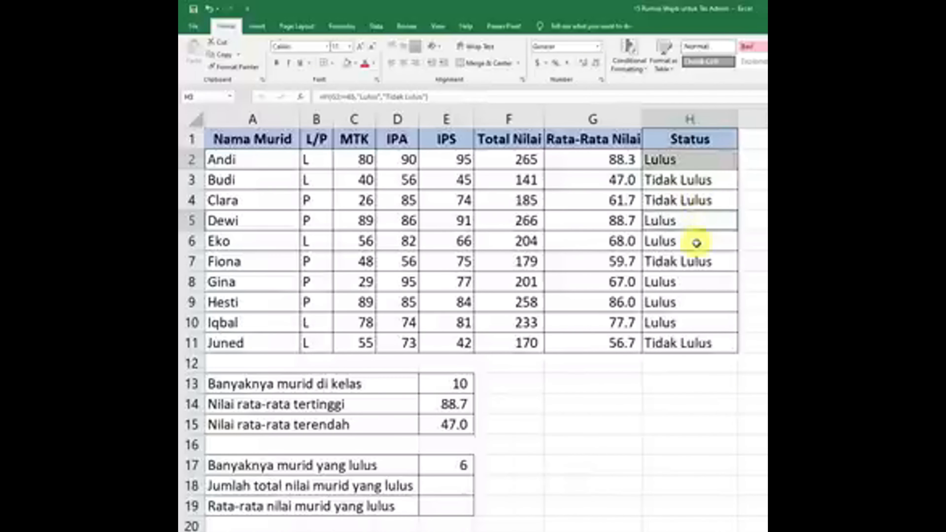
{"action": "left_click", "coordinate": [693, 243], "text": "ctrl"}
{"action": "left_click", "coordinate": [692, 282], "text": "ctrl"}
{"action": "left_click", "coordinate": [691, 302], "text": "ctrl"}
{"action": "left_click", "coordinate": [688, 323], "text": "ctrl"}
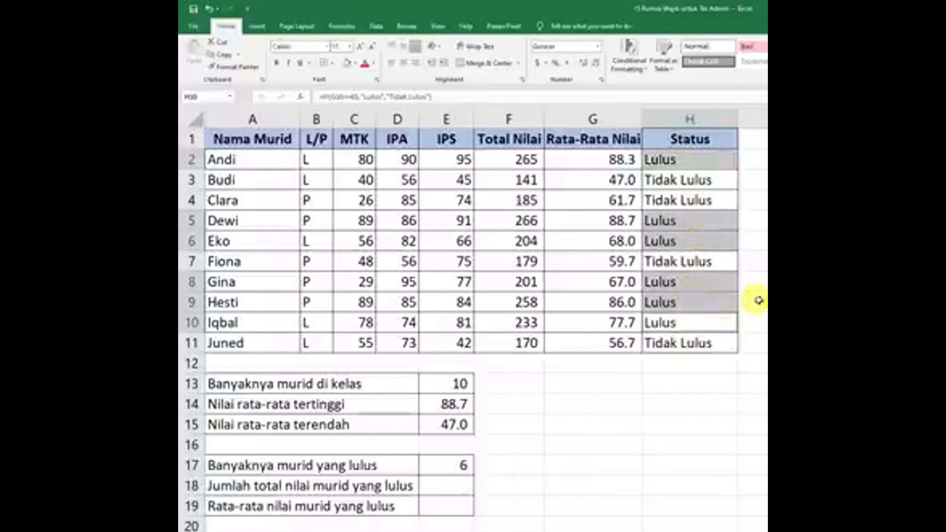
{"action": "left_click", "coordinate": [550, 465]}
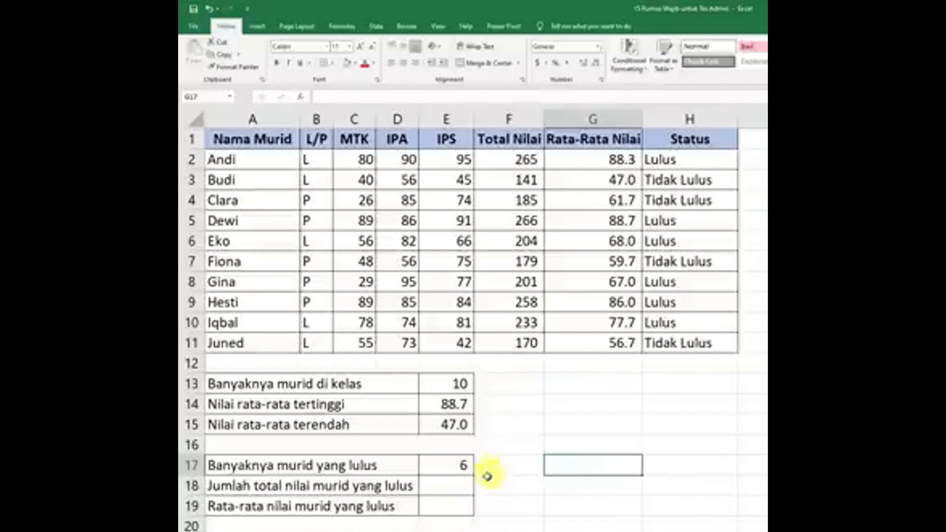
Total the passing students' scores in E18 with a SUMIF formula using range H2:H11, criterion "Lulus" and sum range F2:F11
{"action": "left_click", "coordinate": [456, 486]}
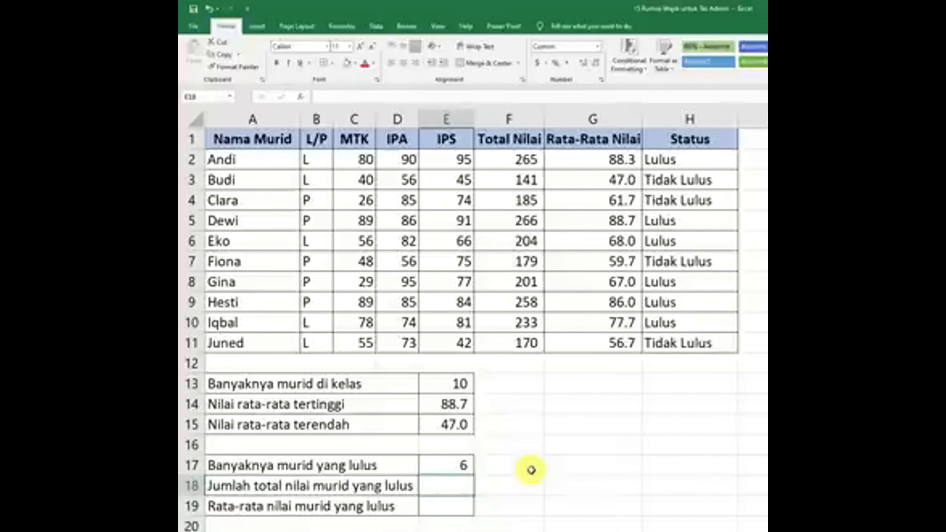
{"action": "type", "text": "="}
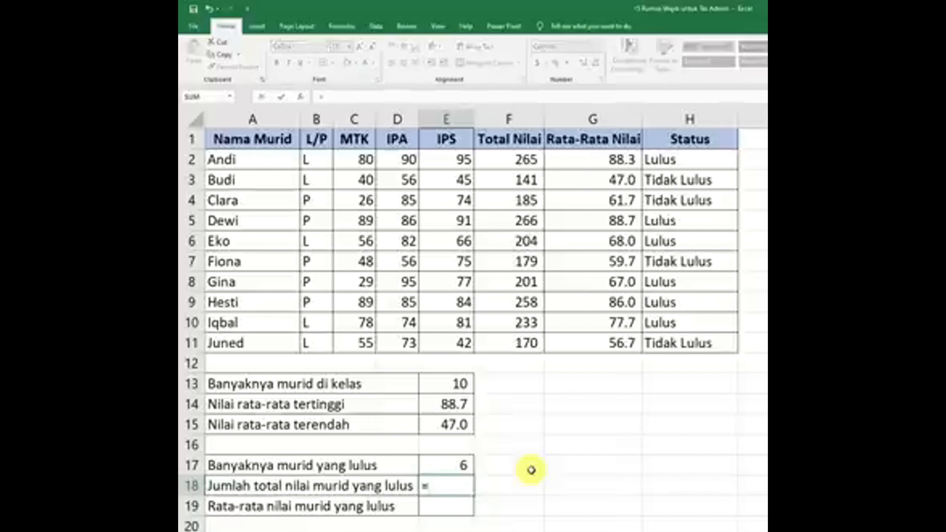
{"action": "type", "text": "sumif"}
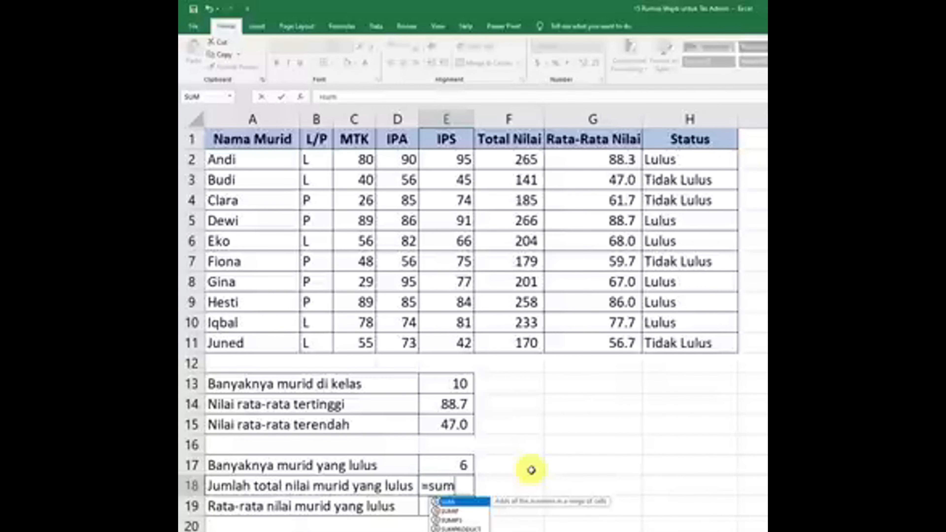
{"action": "type", "text": "("}
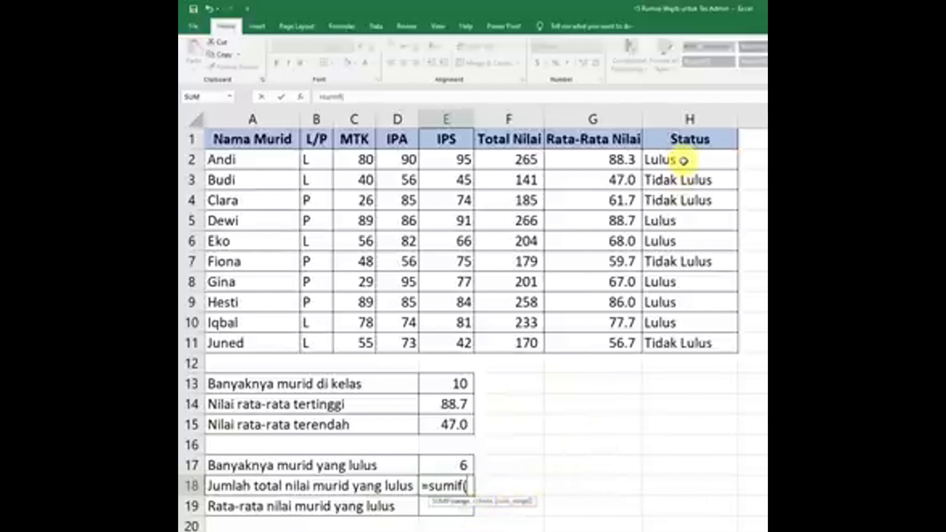
{"action": "left_click_drag", "start_coordinate": [683, 160], "coordinate": [696, 343]}
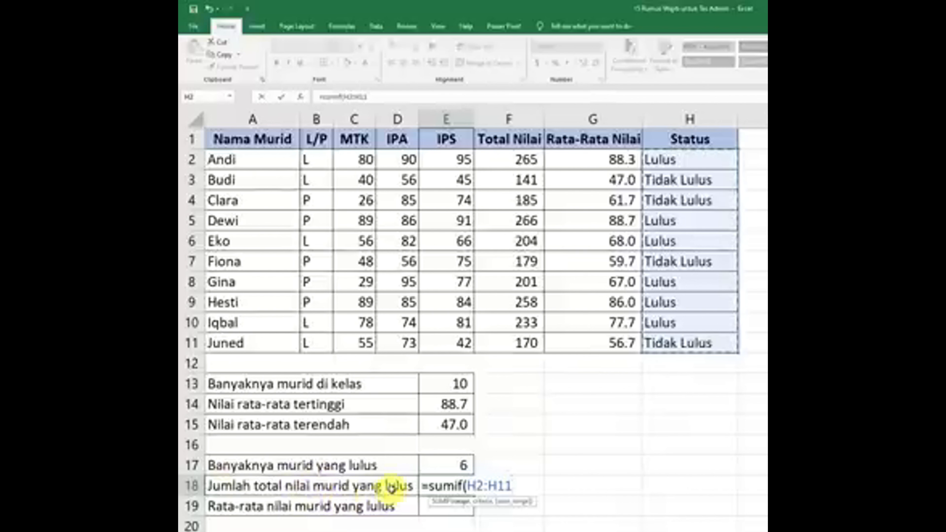
{"action": "type", "text": ",\""}
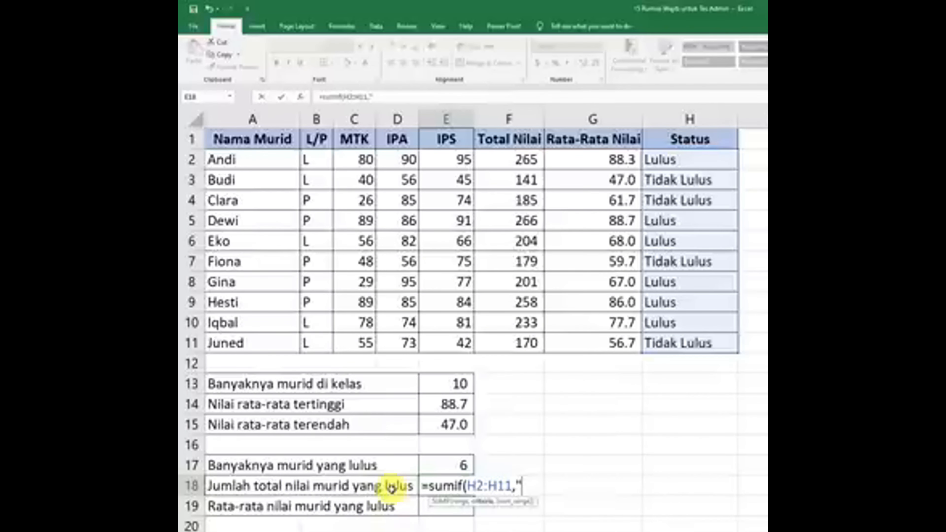
{"action": "type", "text": "Lulus\","}
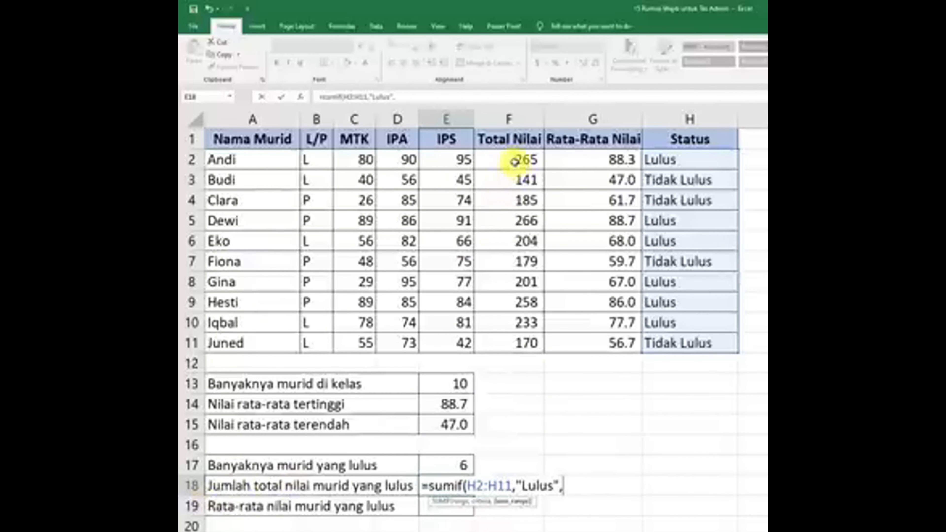
{"action": "left_click_drag", "start_coordinate": [514, 161], "coordinate": [521, 345]}
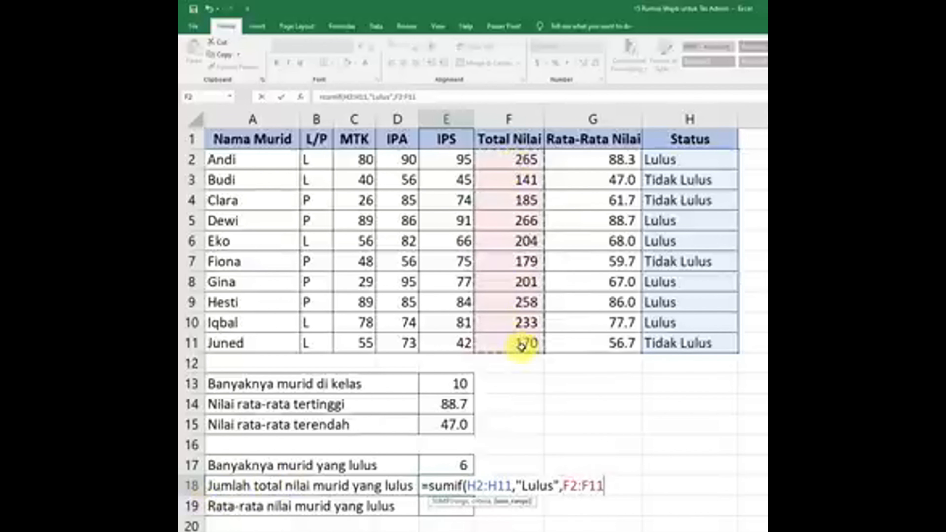
{"action": "type", "text": ")"}
{"action": "key", "text": "Return"}
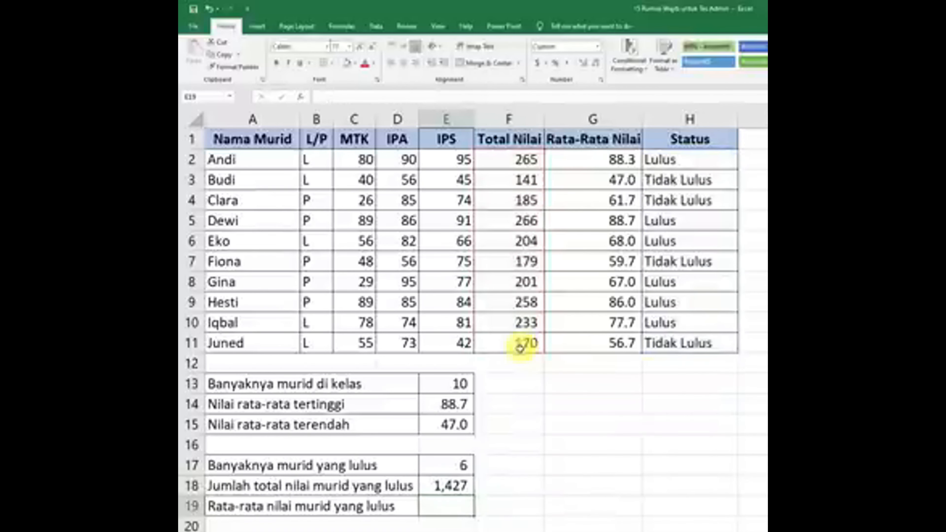
{"action": "left_click", "coordinate": [452, 486]}
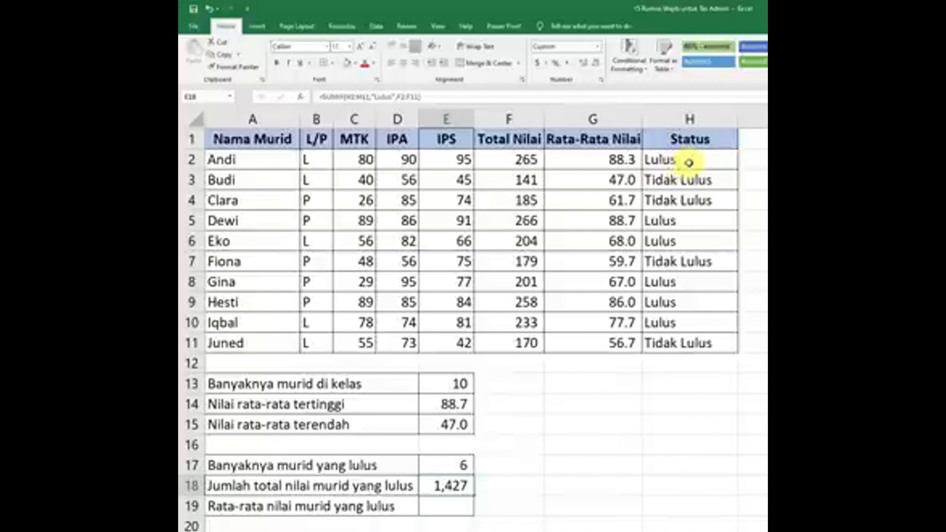
Average the passing students' scores in E19 with AVERAGEIF over H2:H11, criterion "Lulus", average range G2:G11, and show one decimal place
{"action": "left_click", "coordinate": [451, 511]}
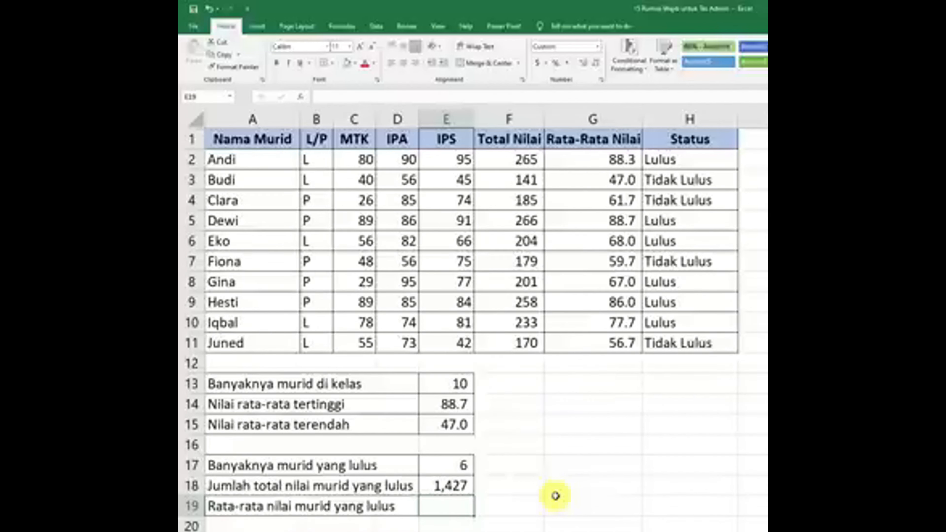
{"action": "type", "text": "="}
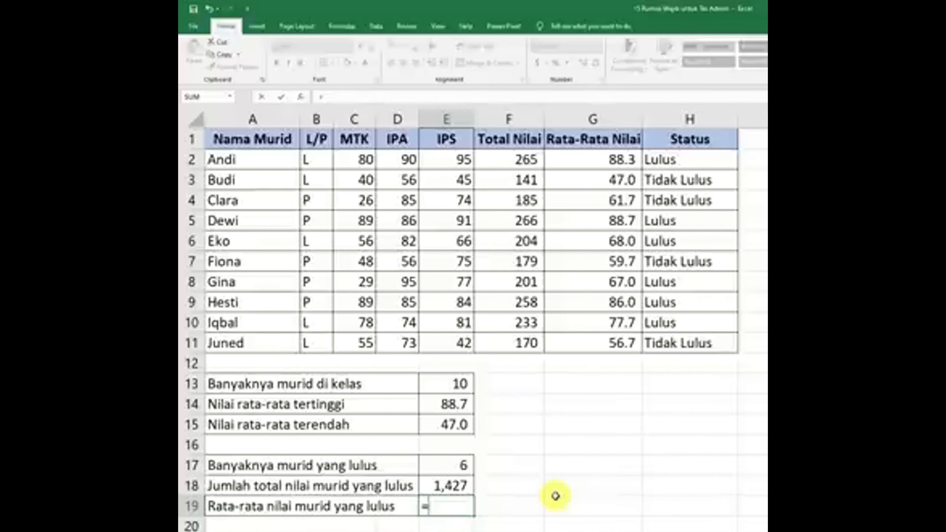
{"action": "type", "text": "a"}
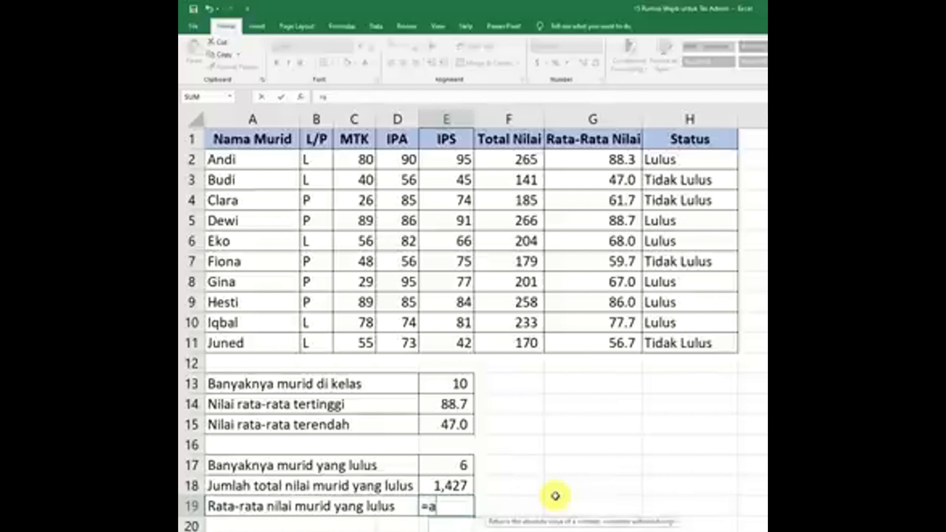
{"action": "type", "text": "verageif("}
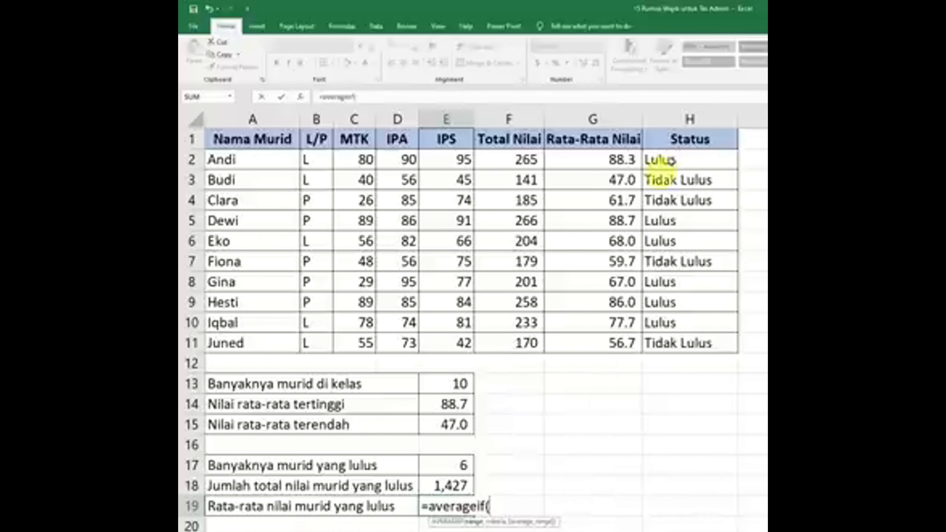
{"action": "left_click_drag", "start_coordinate": [670, 160], "coordinate": [693, 328]}
{"action": "type", "text": ","}
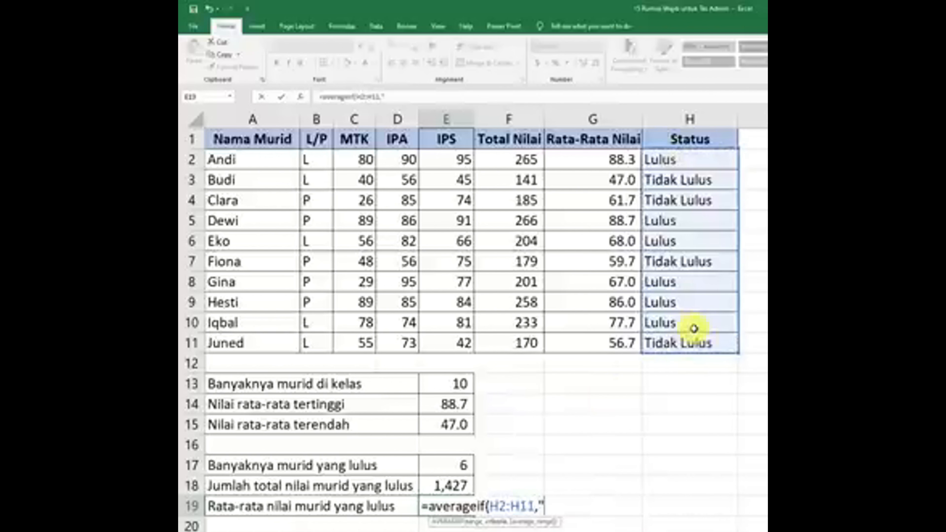
{"action": "type", "text": "\"Lulus\","}
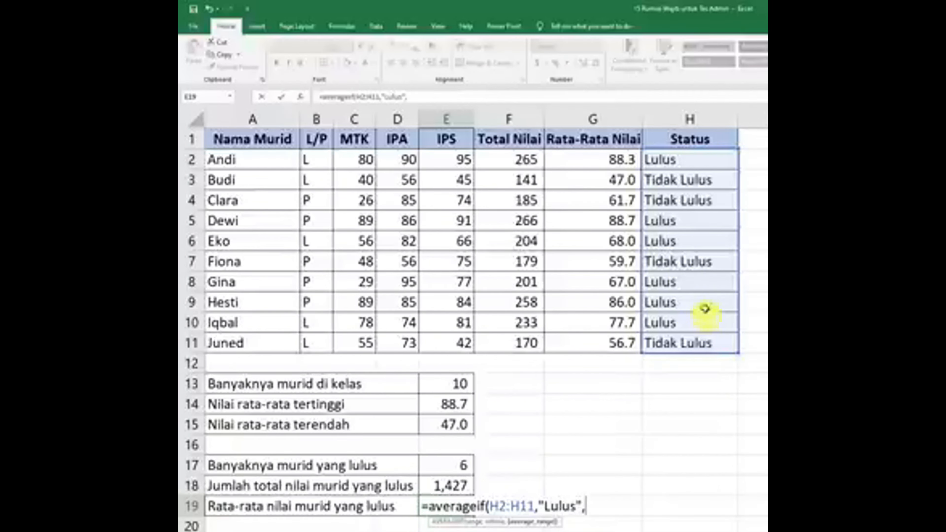
{"action": "left_click_drag", "start_coordinate": [602, 159], "coordinate": [612, 342]}
{"action": "type", "text": ")"}
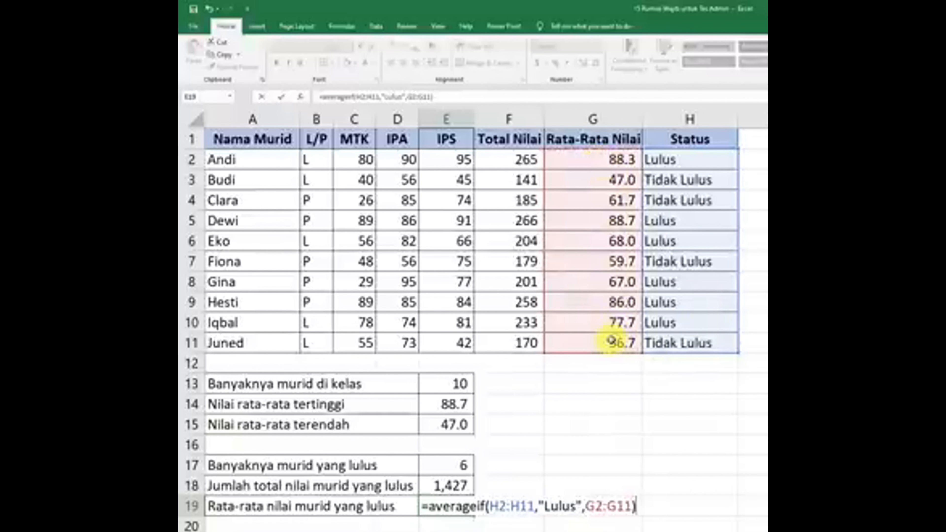
{"action": "key", "text": "ctrl+Return"}
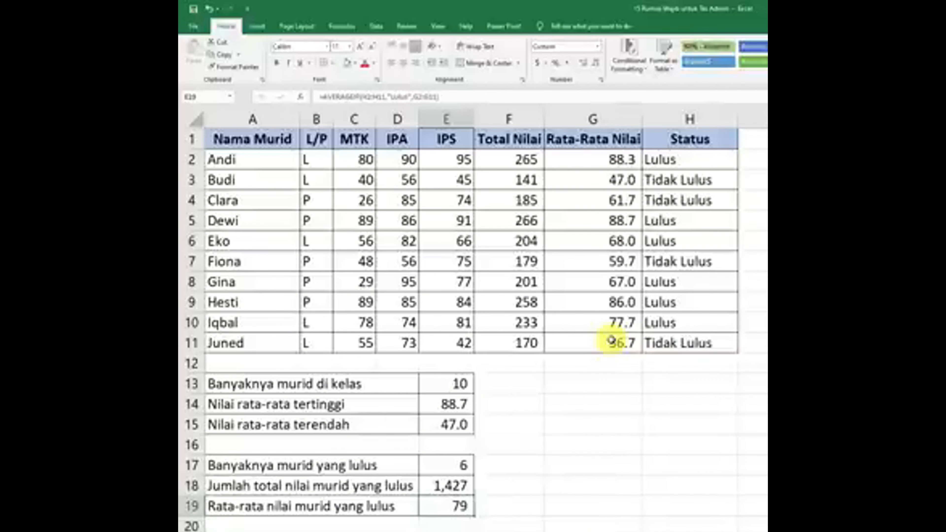
{"action": "left_click", "coordinate": [582, 62]}
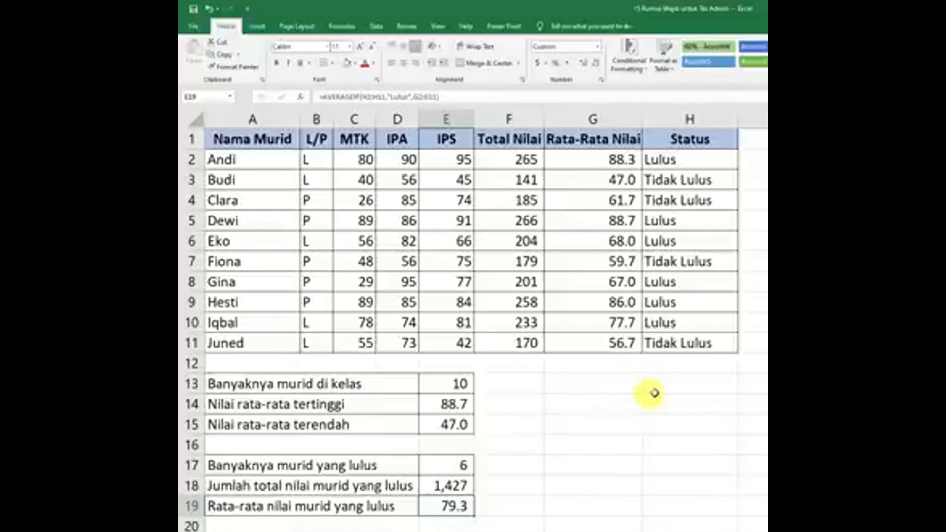
List the function names SUM, AVERAGE, COUNT, MAX and MIN down cells G13 to G17
{"action": "left_click", "coordinate": [595, 385]}
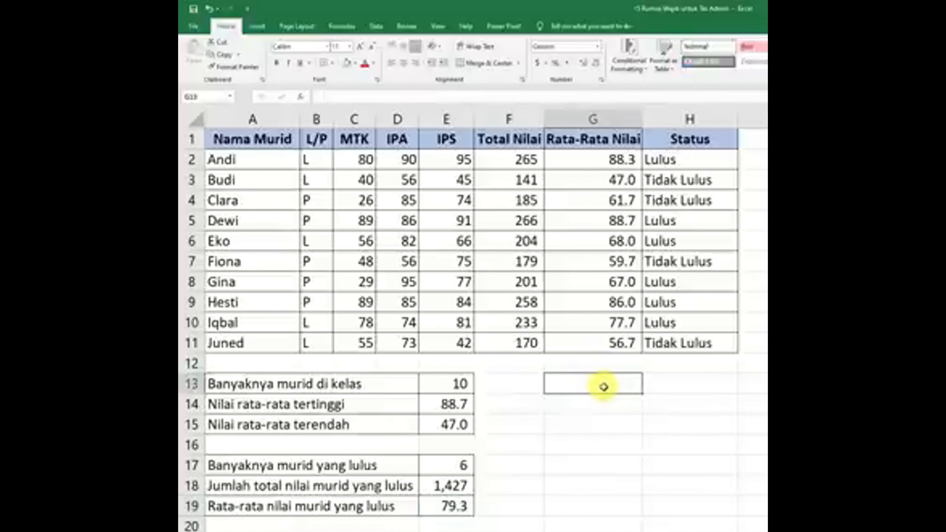
{"action": "type", "text": "SUM"}
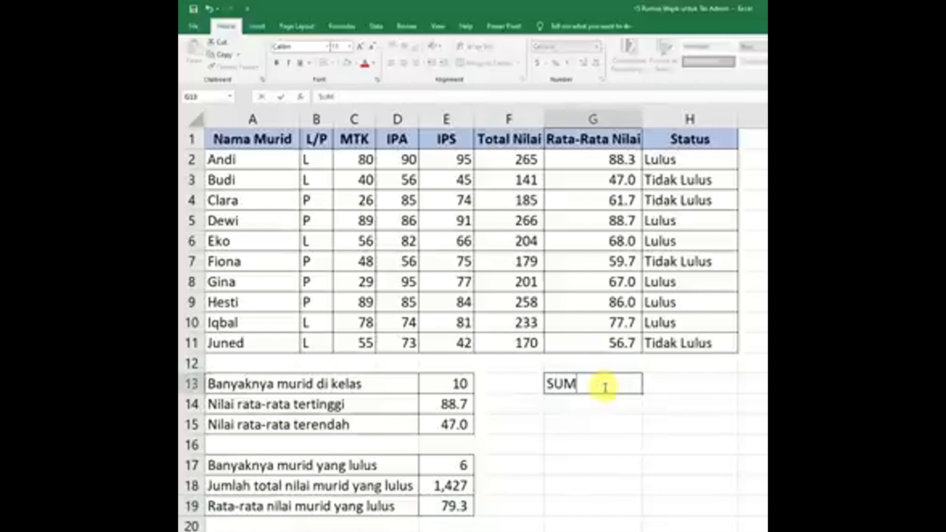
{"action": "key", "text": "Return"}
{"action": "type", "text": "AVERAGE"}
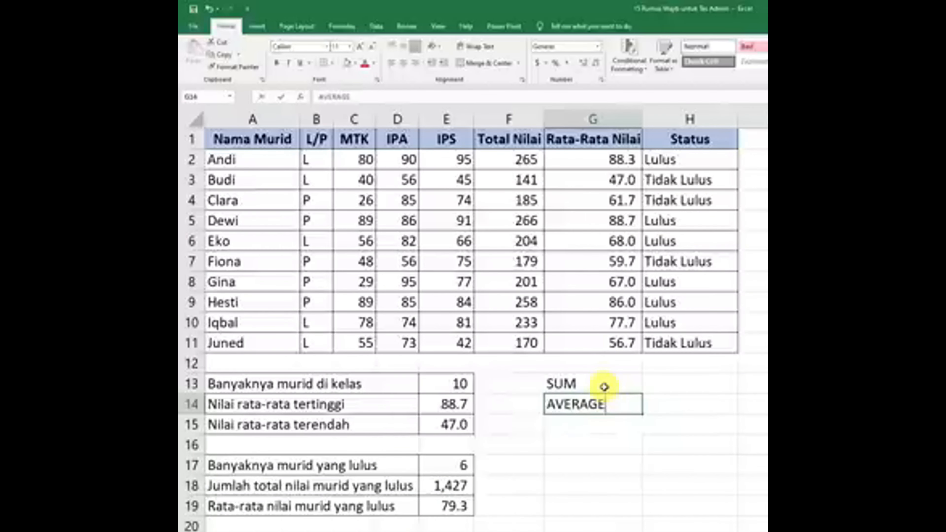
{"action": "key", "text": "Return"}
{"action": "type", "text": "COUNT"}
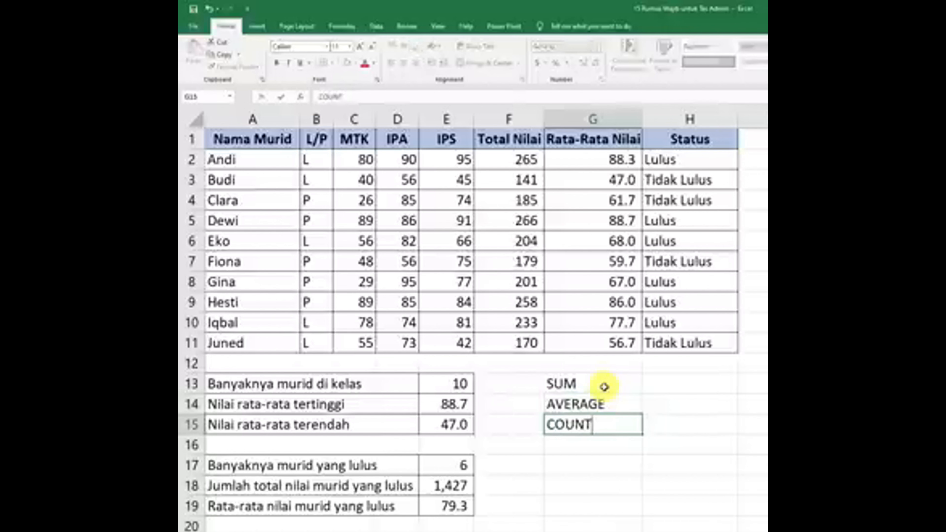
{"action": "key", "text": "Return"}
{"action": "type", "text": "M"}
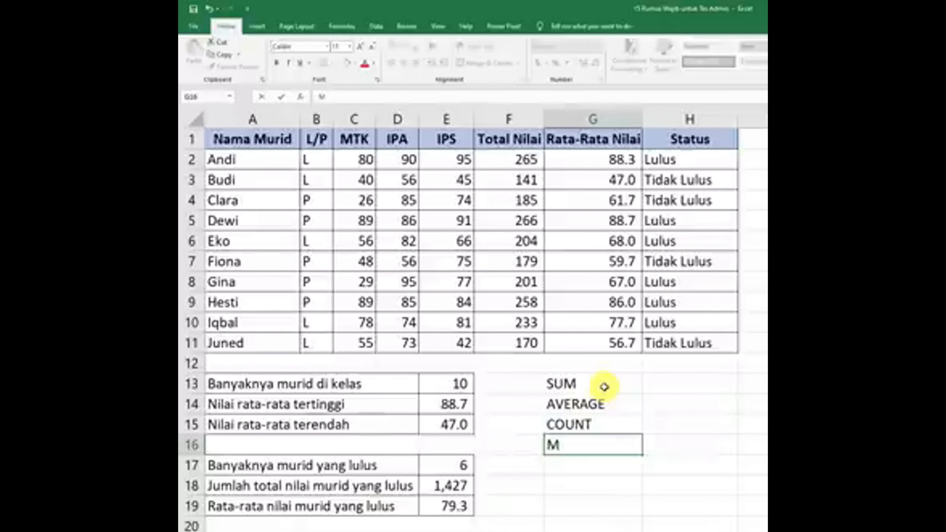
{"action": "type", "text": "AX"}
{"action": "key", "text": "Return"}
{"action": "type", "text": "MIN"}
{"action": "key", "text": "Return"}
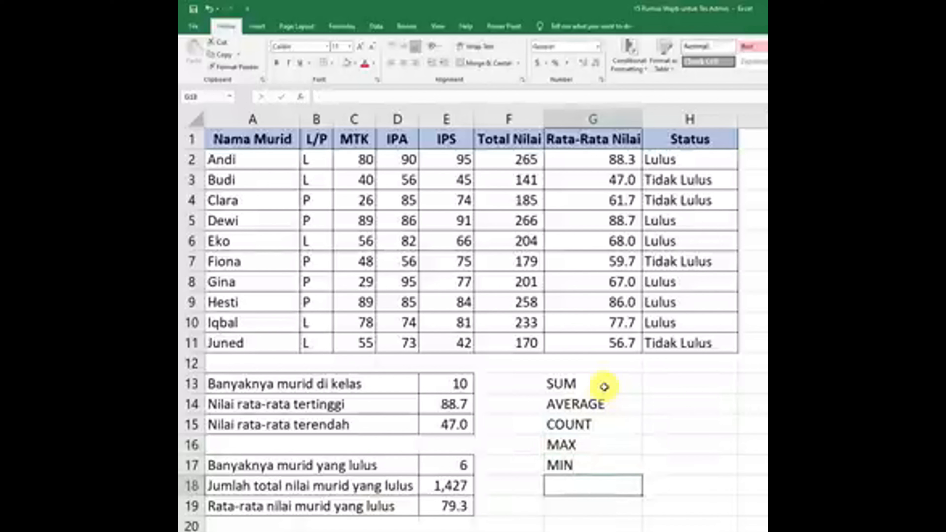
Continue the function list with IF, SUMIF, COUNTIF and AVERAGEIF down cells G18 to G21
{"action": "type", "text": "IF"}
{"action": "key", "text": "Return"}
{"action": "type", "text": "SUM"}
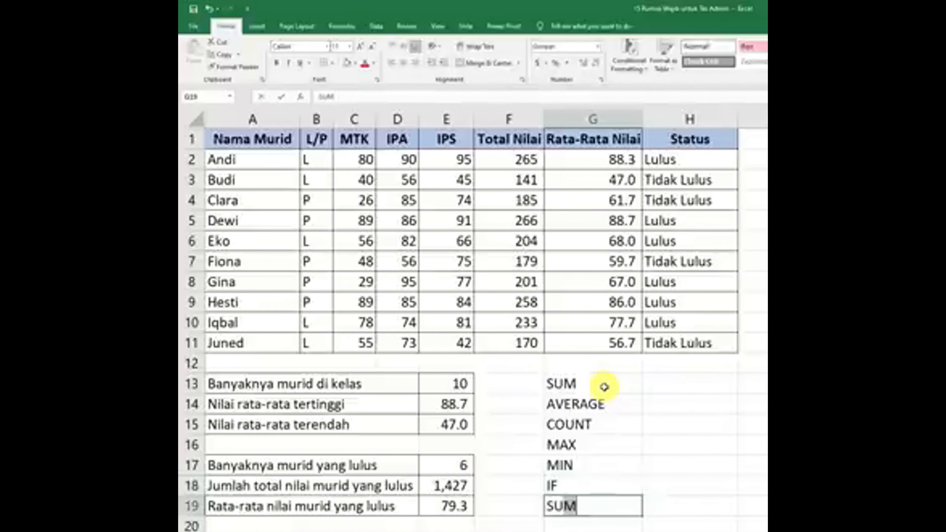
{"action": "type", "text": "IF"}
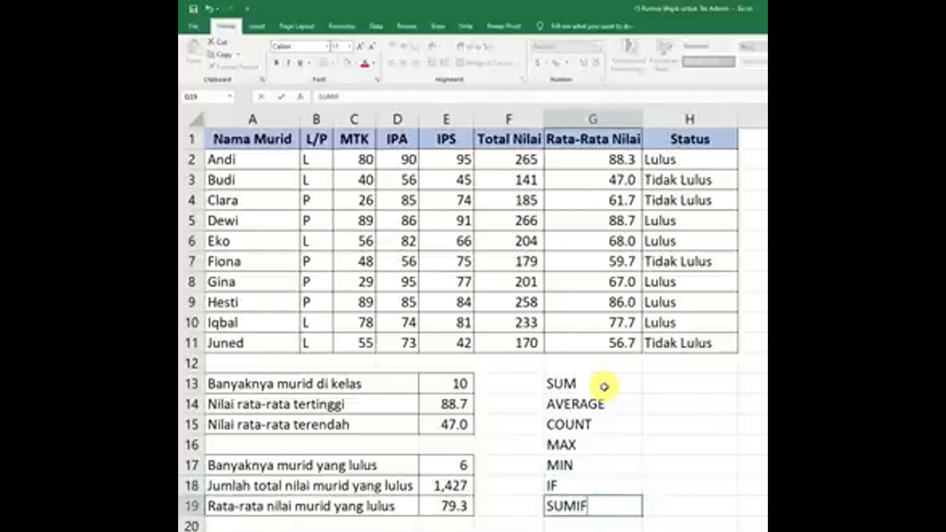
{"action": "key", "text": "Return"}
{"action": "type", "text": "COUNTIF"}
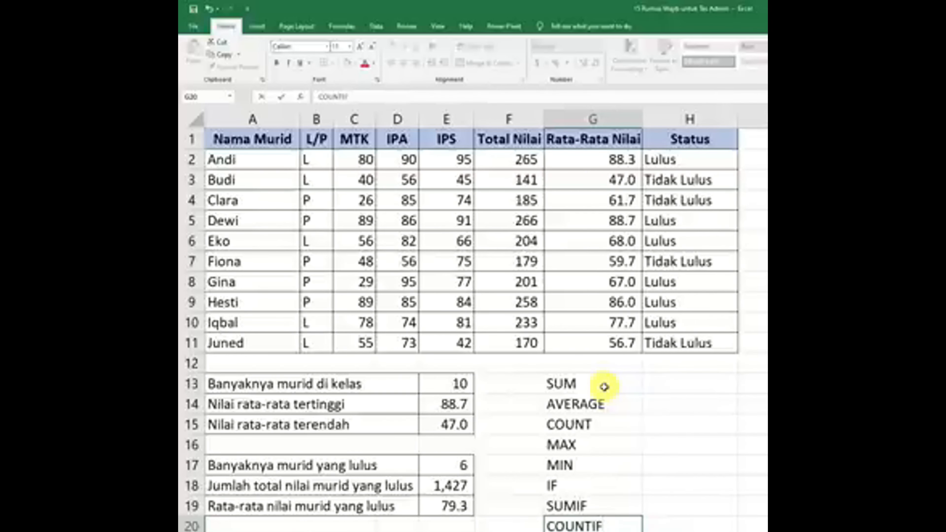
{"action": "key", "text": "Tab"}
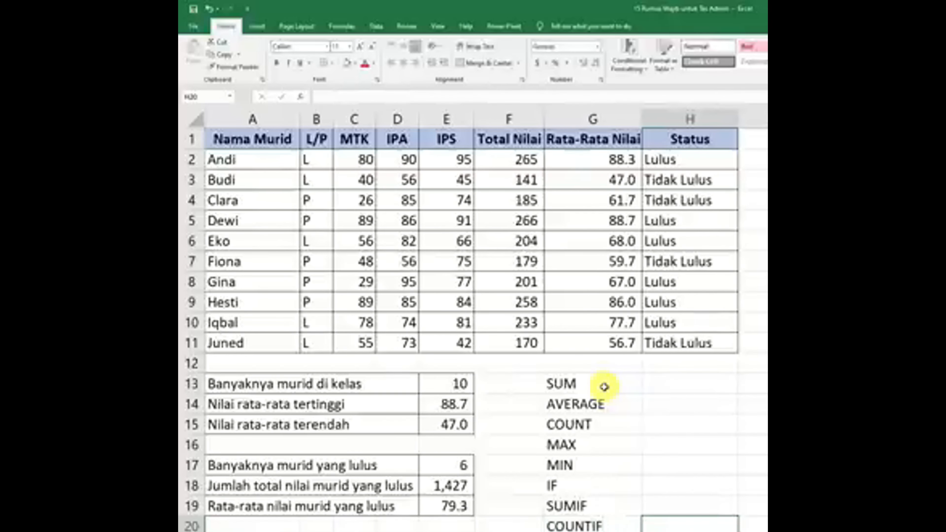
{"action": "key", "text": "Return"}
{"action": "type", "text": "AVERAGEIF"}
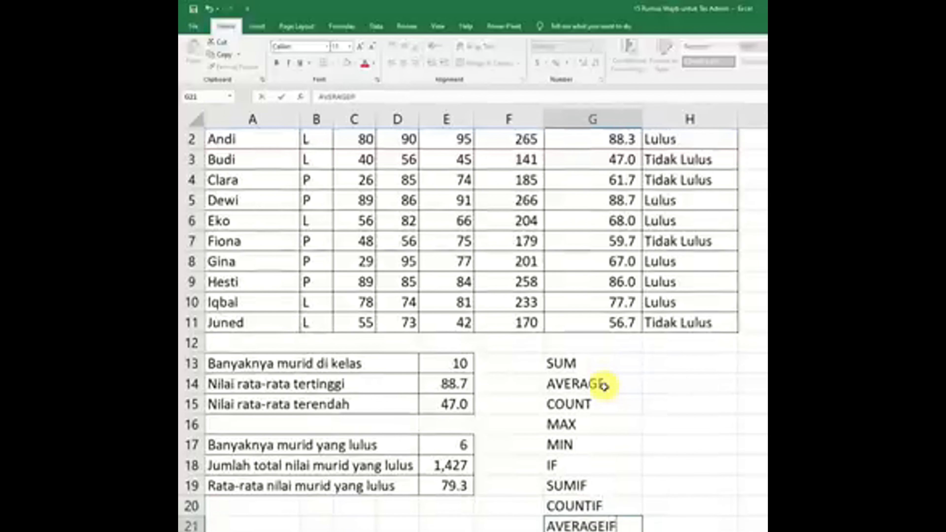
{"action": "key", "text": "Return"}
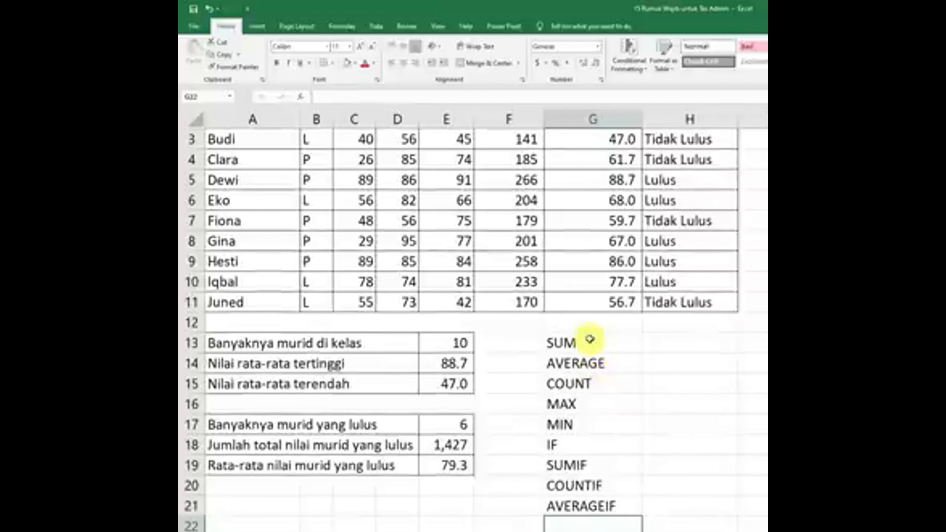
{"action": "left_click_drag", "start_coordinate": [591, 339], "coordinate": [614, 501]}
{"action": "scroll", "coordinate": [675, 450], "scroll_direction": "up", "scroll_amount": 2}
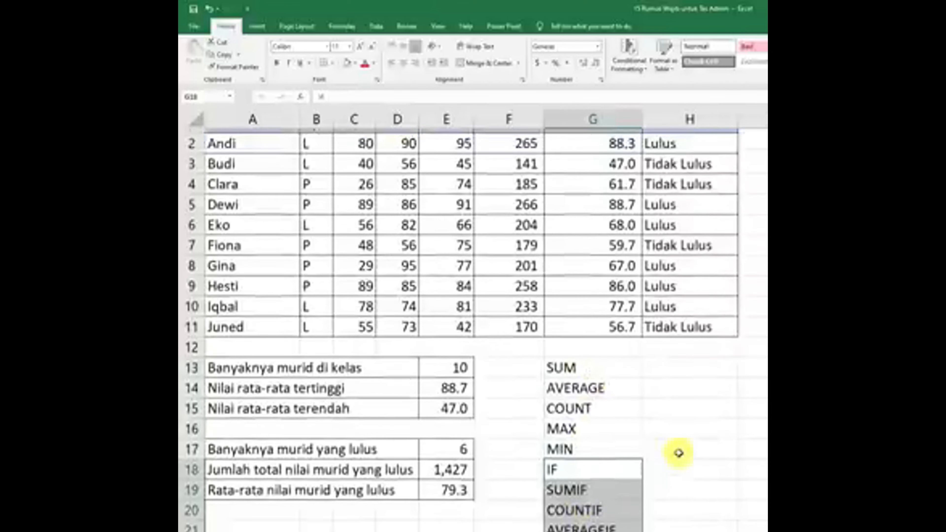
{"action": "left_click", "coordinate": [709, 429]}
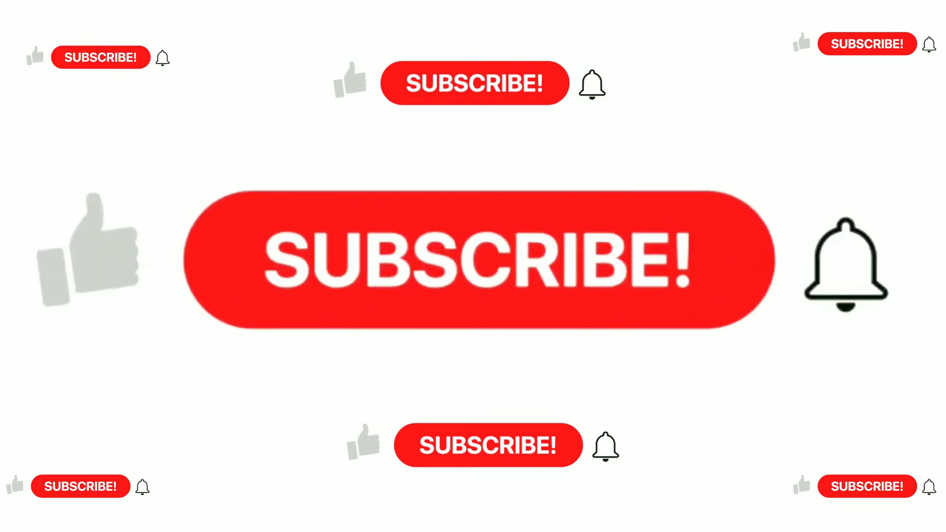